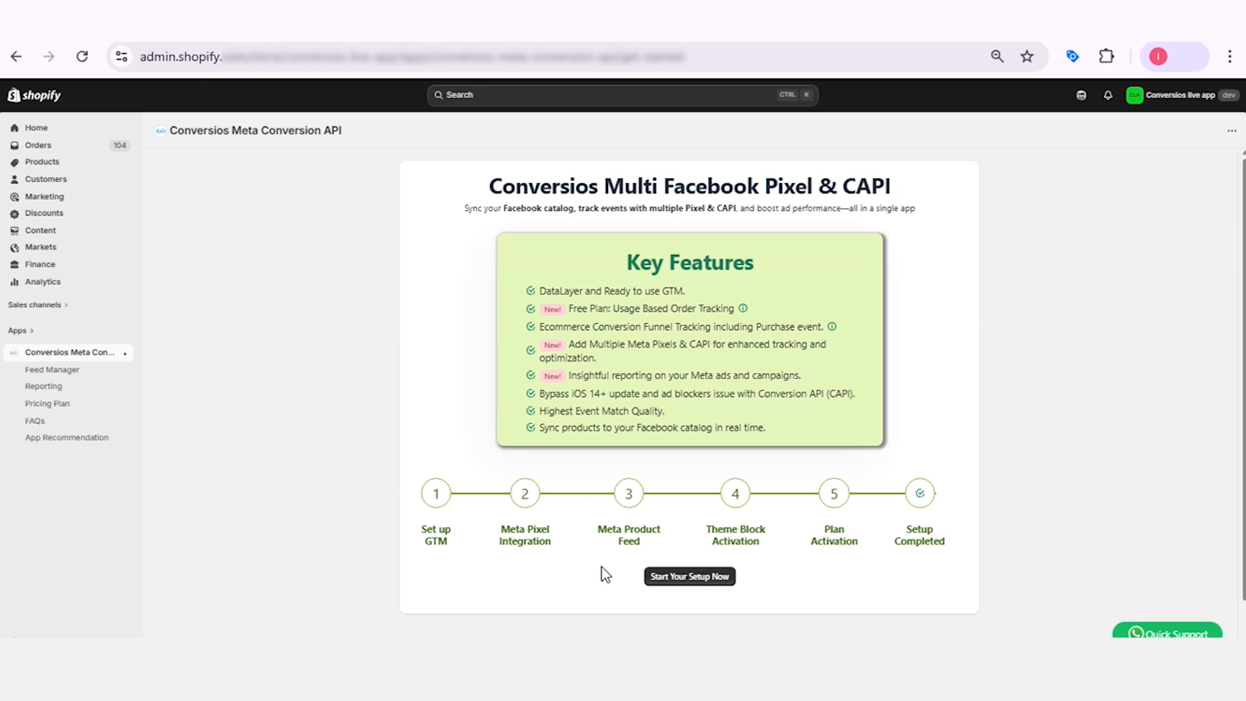
Start the app setup, keep the default Conversios container, and paste the store's Meta (Facebook) Pixel ID.
{"action": "left_click", "coordinate": [692, 579]}
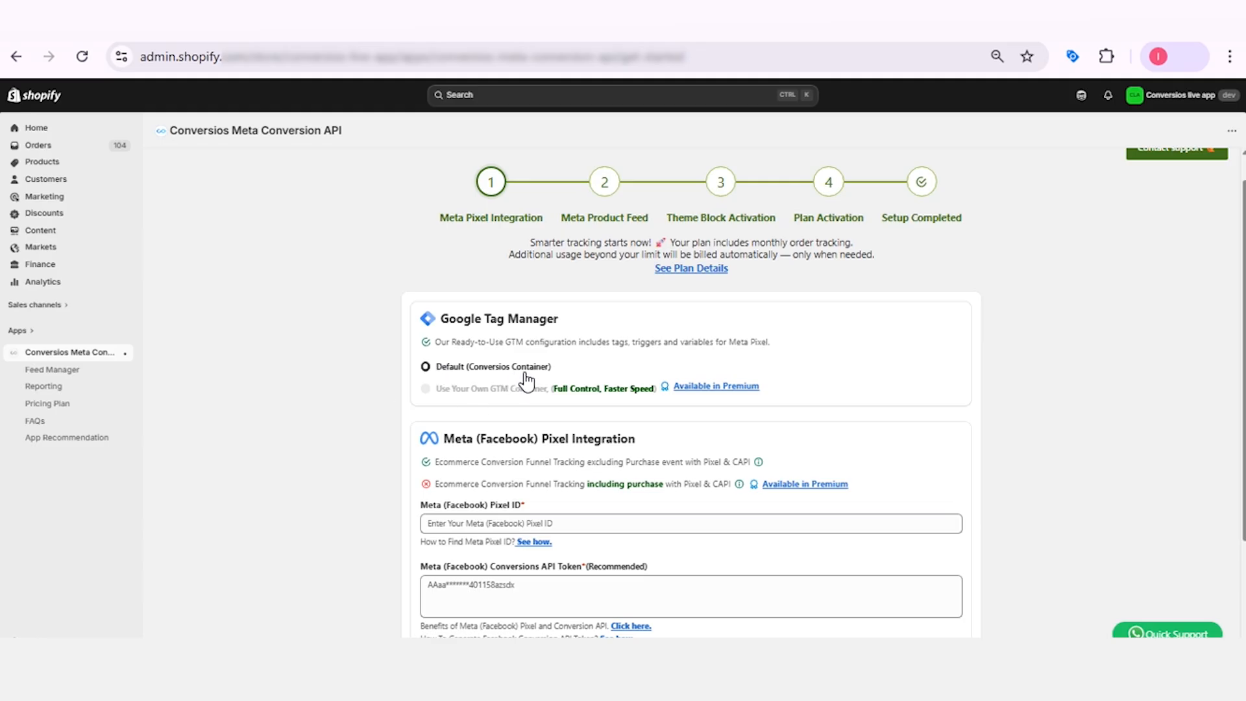
{"action": "scroll", "coordinate": [536, 476], "scroll_direction": "down", "scroll_amount": 2}
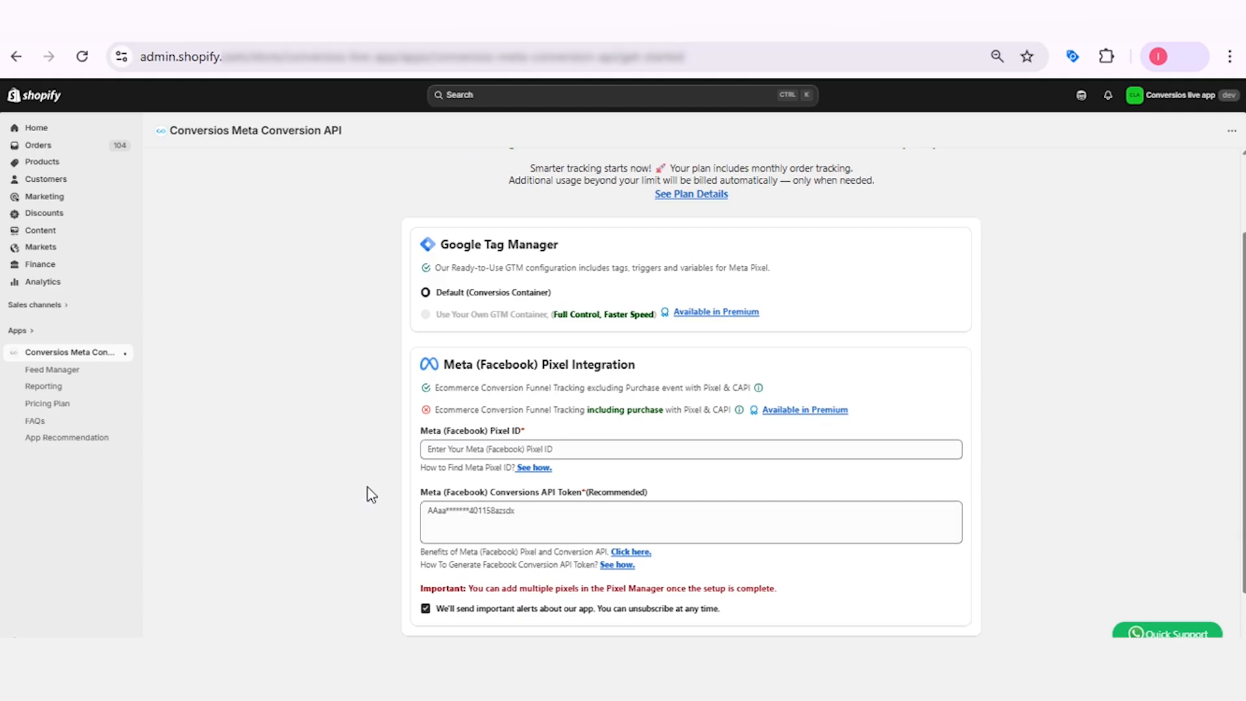
{"action": "scroll", "coordinate": [367, 486], "scroll_direction": "up", "scroll_amount": 1}
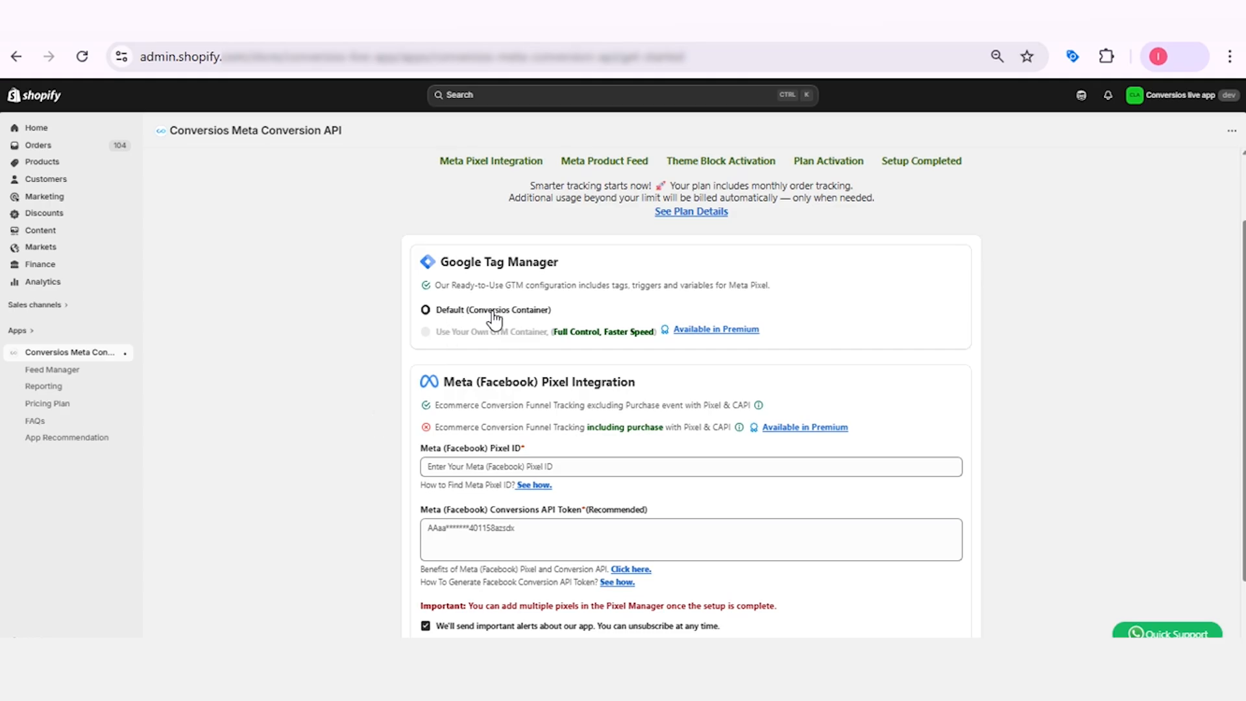
{"action": "scroll", "coordinate": [643, 403], "scroll_direction": "down", "scroll_amount": 1}
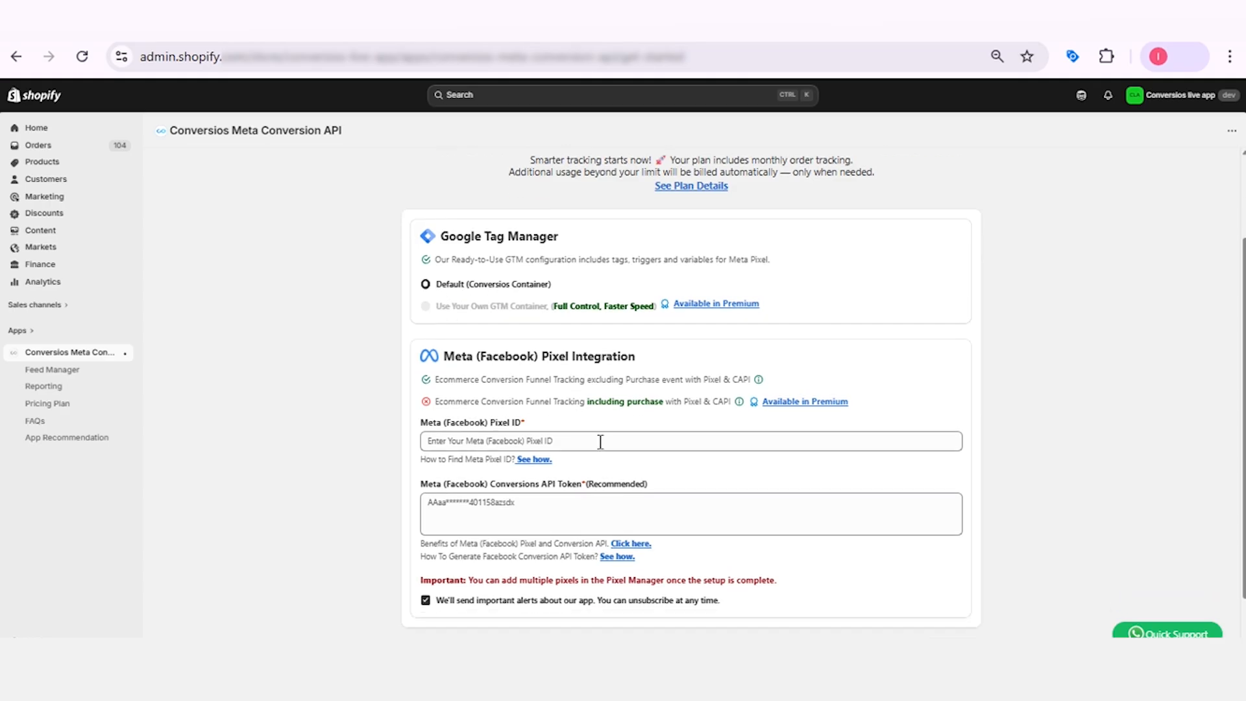
{"action": "scroll", "coordinate": [600, 442], "scroll_direction": "down", "scroll_amount": 1}
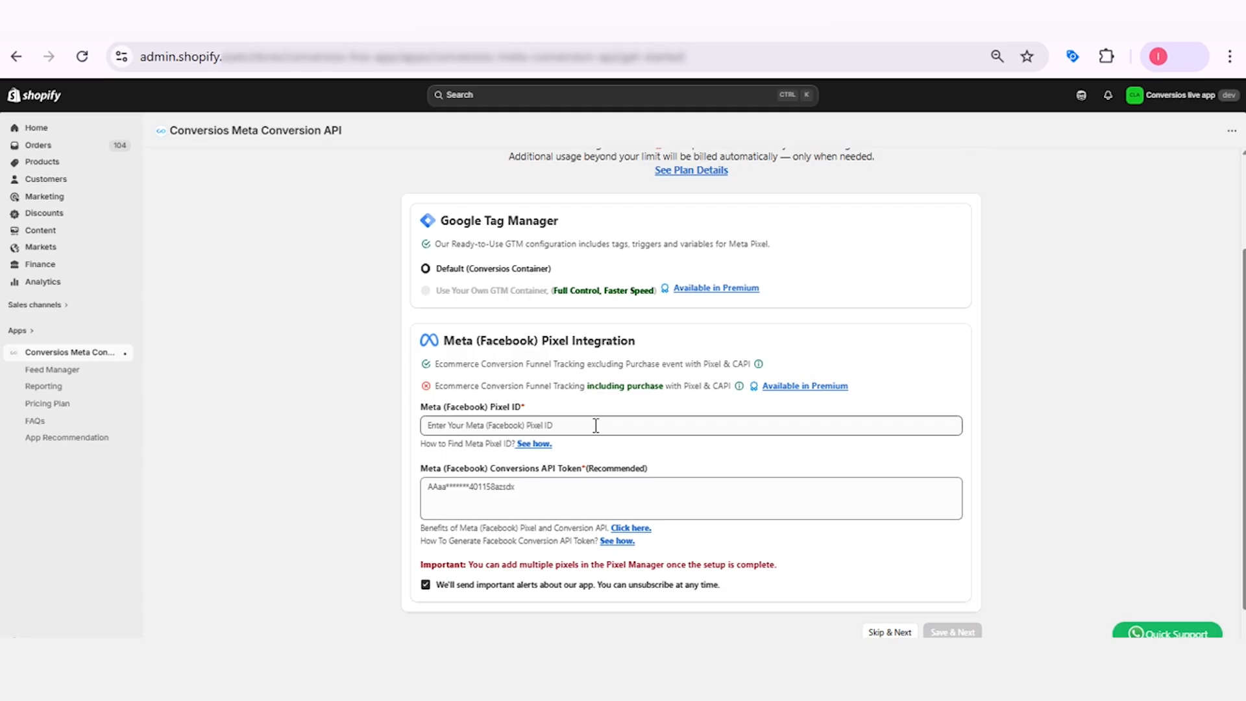
{"action": "left_click", "coordinate": [595, 425]}
{"action": "key", "text": "ctrl+v"}
Switch to Meta Events Manager, generate an access token for the dataset with Dataset Quality API, and copy it.
{"action": "left_click", "coordinate": [542, 487]}
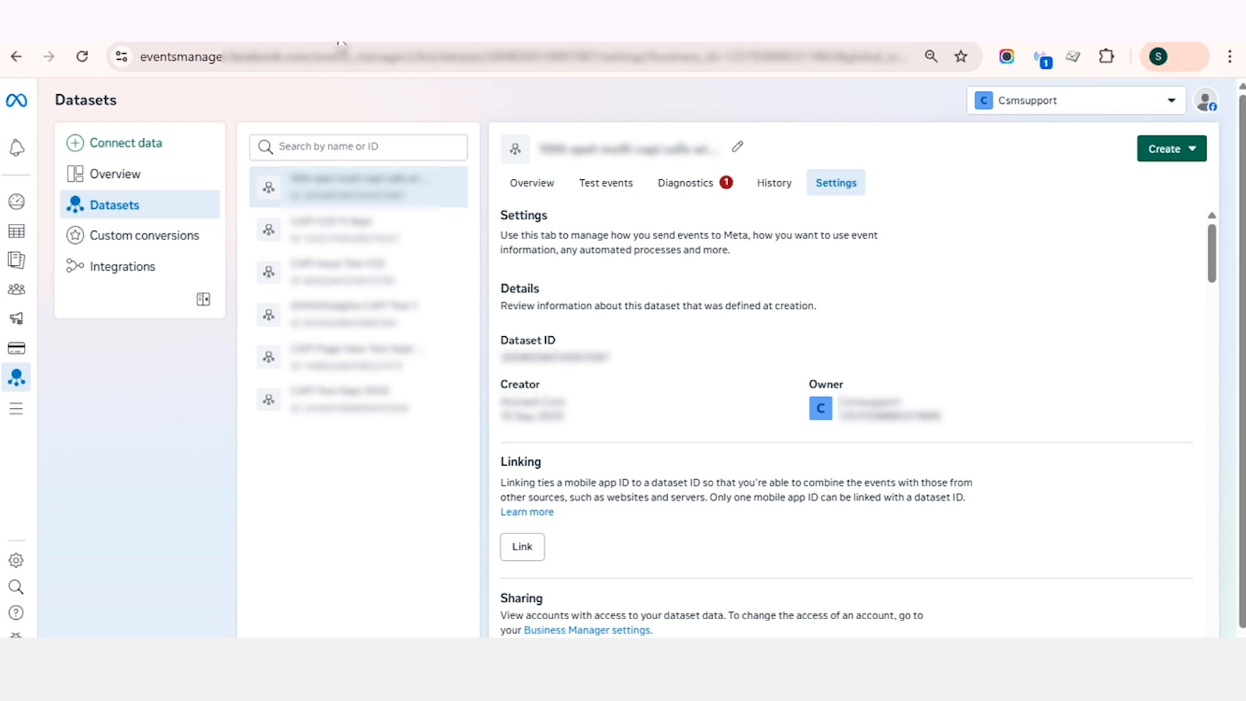
{"action": "scroll", "coordinate": [552, 362], "scroll_direction": "down", "scroll_amount": 10}
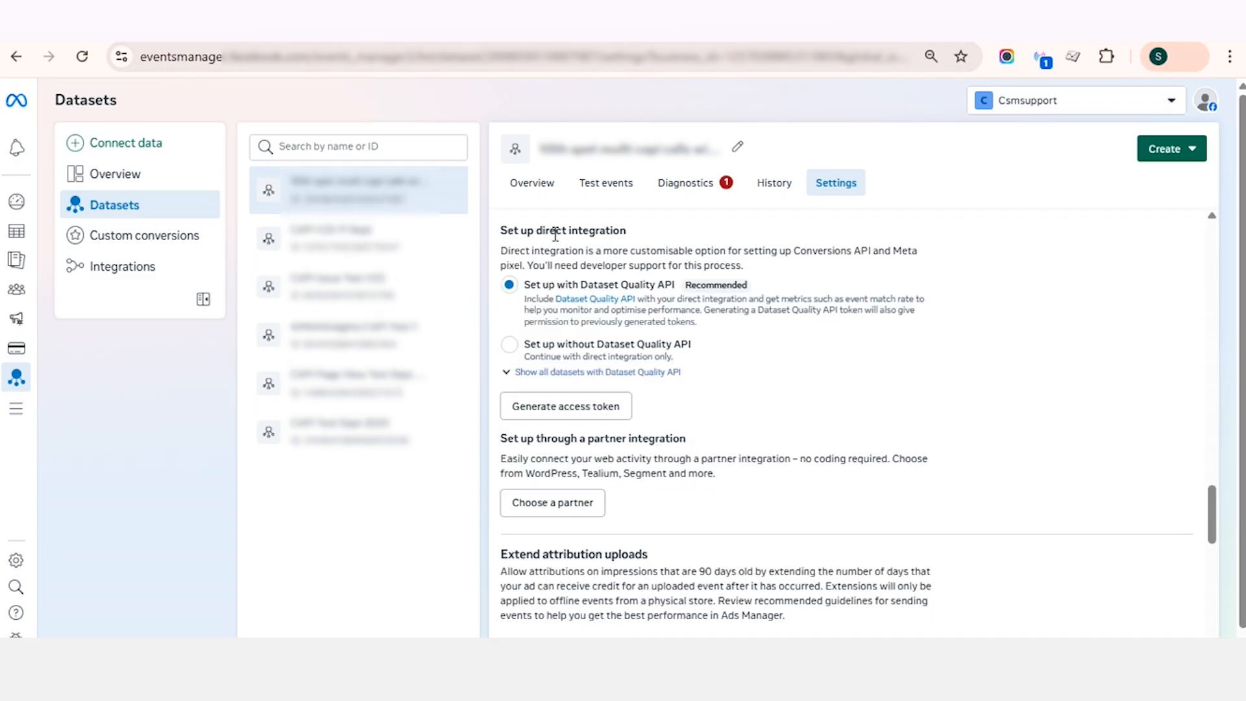
{"action": "left_click", "coordinate": [564, 407]}
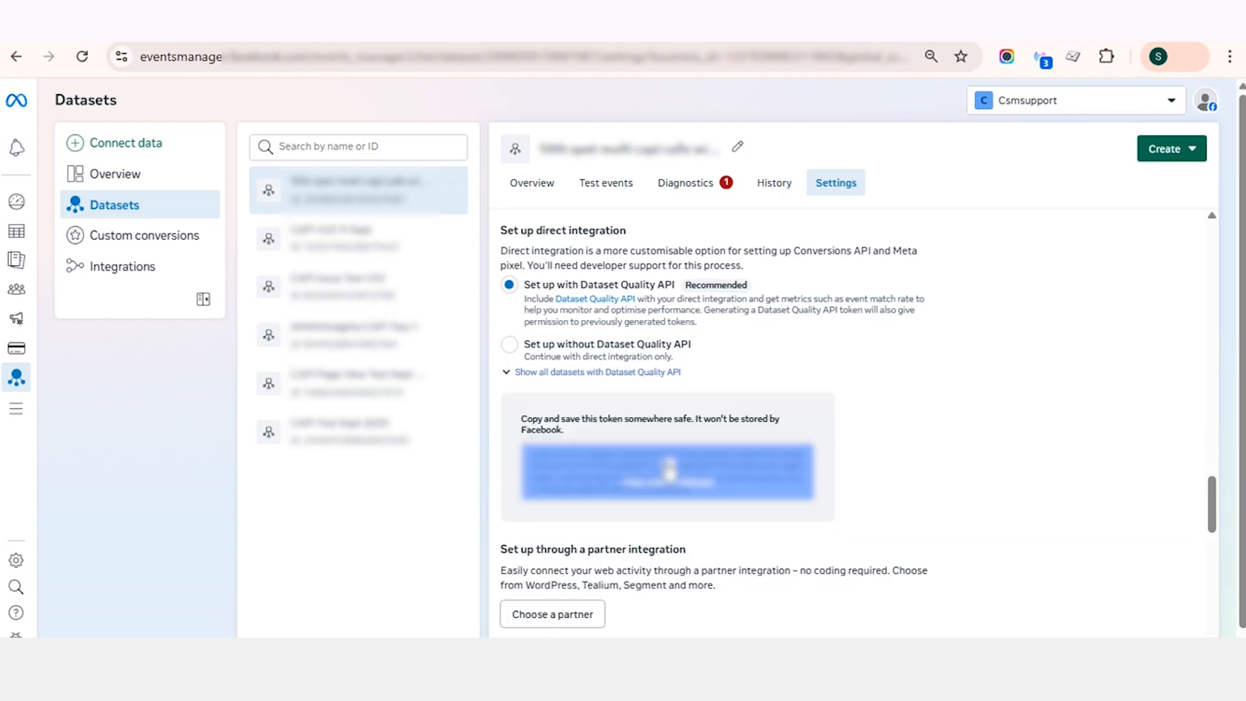
{"action": "left_click", "coordinate": [670, 468]}
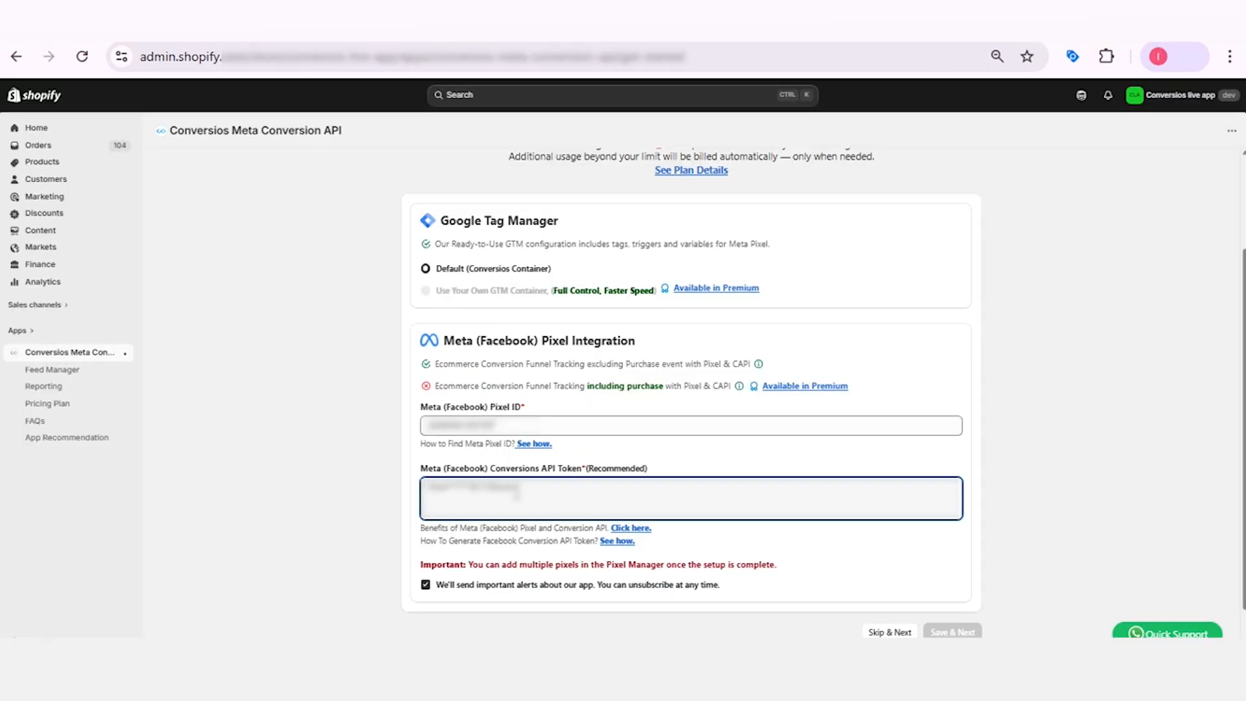
Back in the Shopify app, paste the Meta Conversions API token and save the pixel integration.
{"action": "key", "text": "ctrl+v"}
{"action": "scroll", "coordinate": [823, 393], "scroll_direction": "down", "scroll_amount": 1}
{"action": "left_click", "coordinate": [951, 596]}
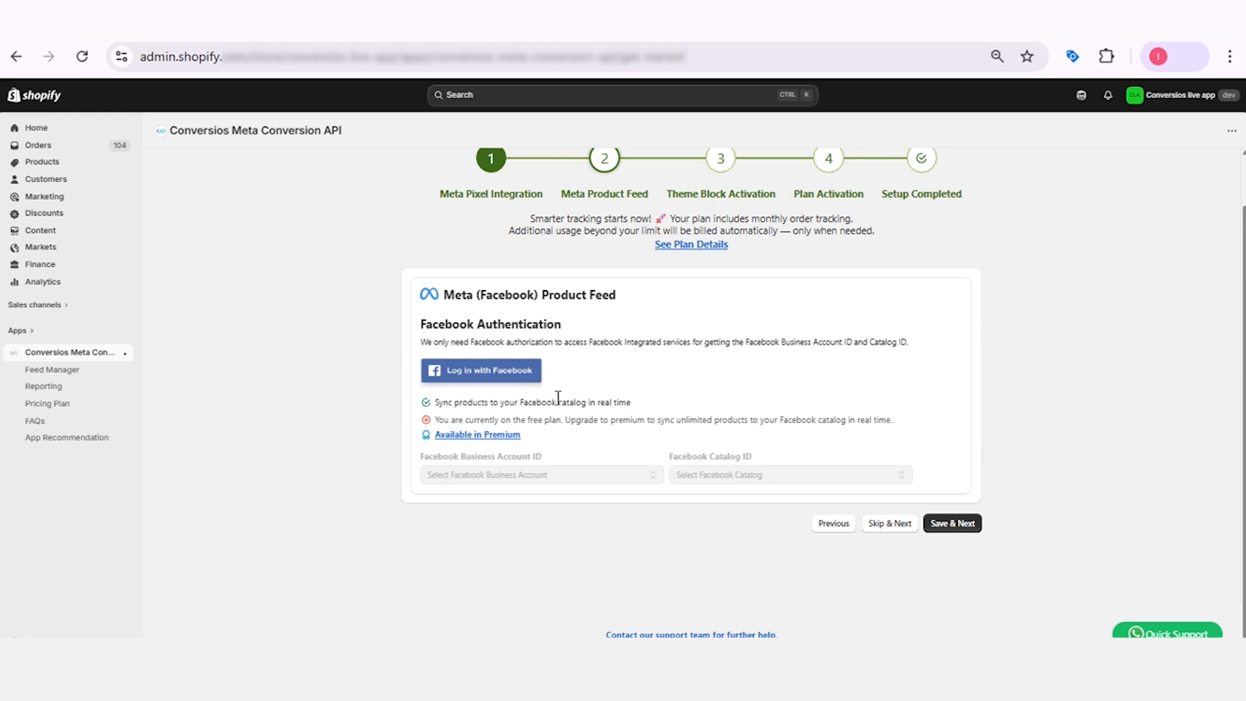
Log in with Facebook for the product feed, choose the business account and catalog, and save the feed setup.
{"action": "left_click", "coordinate": [491, 375]}
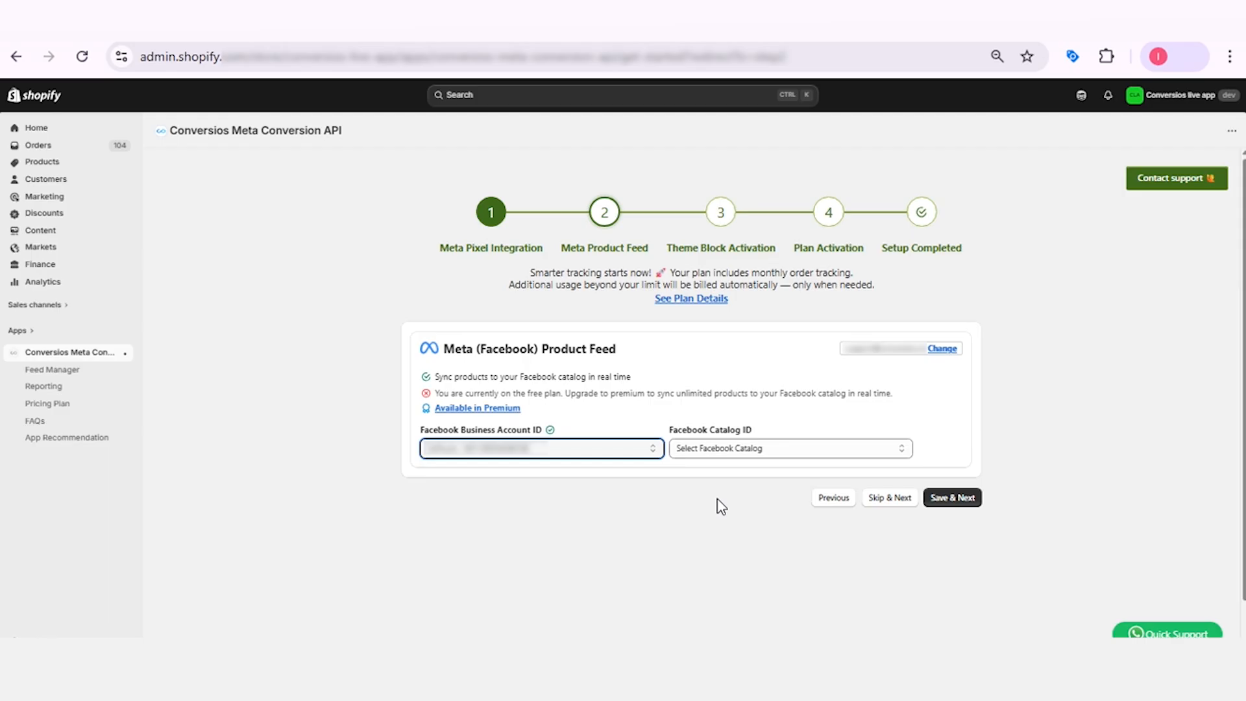
{"action": "left_click", "coordinate": [748, 450]}
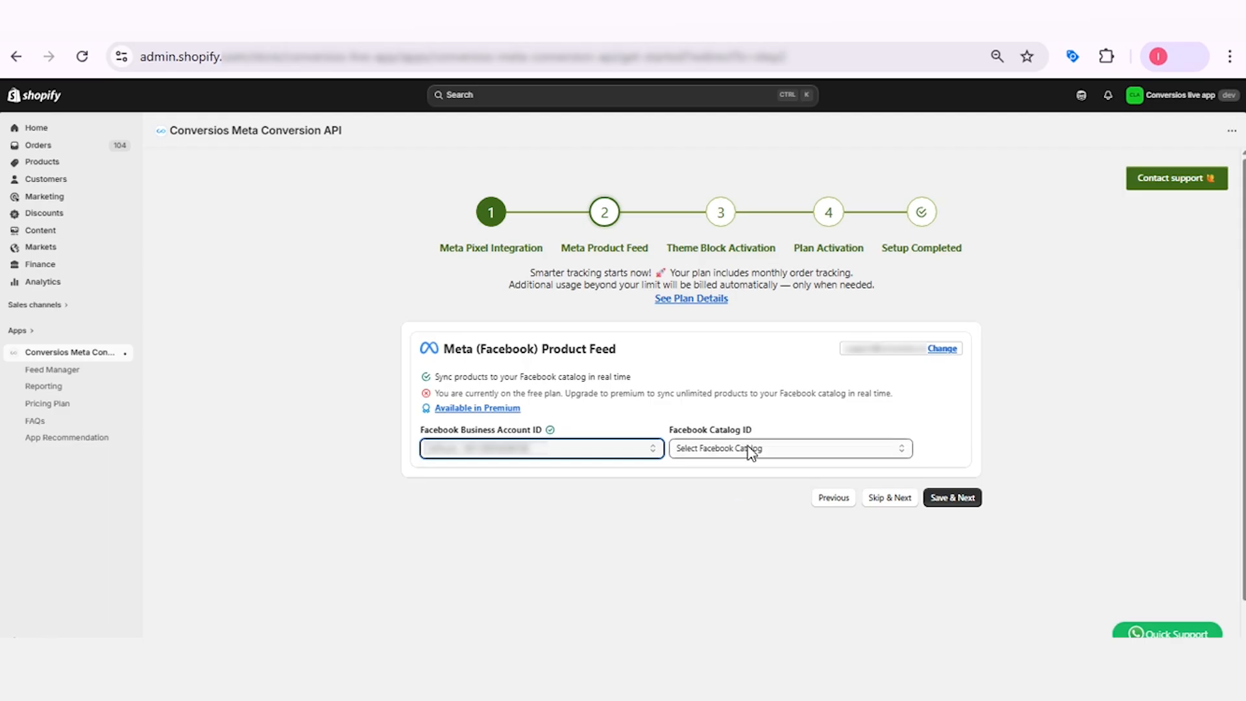
{"action": "left_click", "coordinate": [944, 501]}
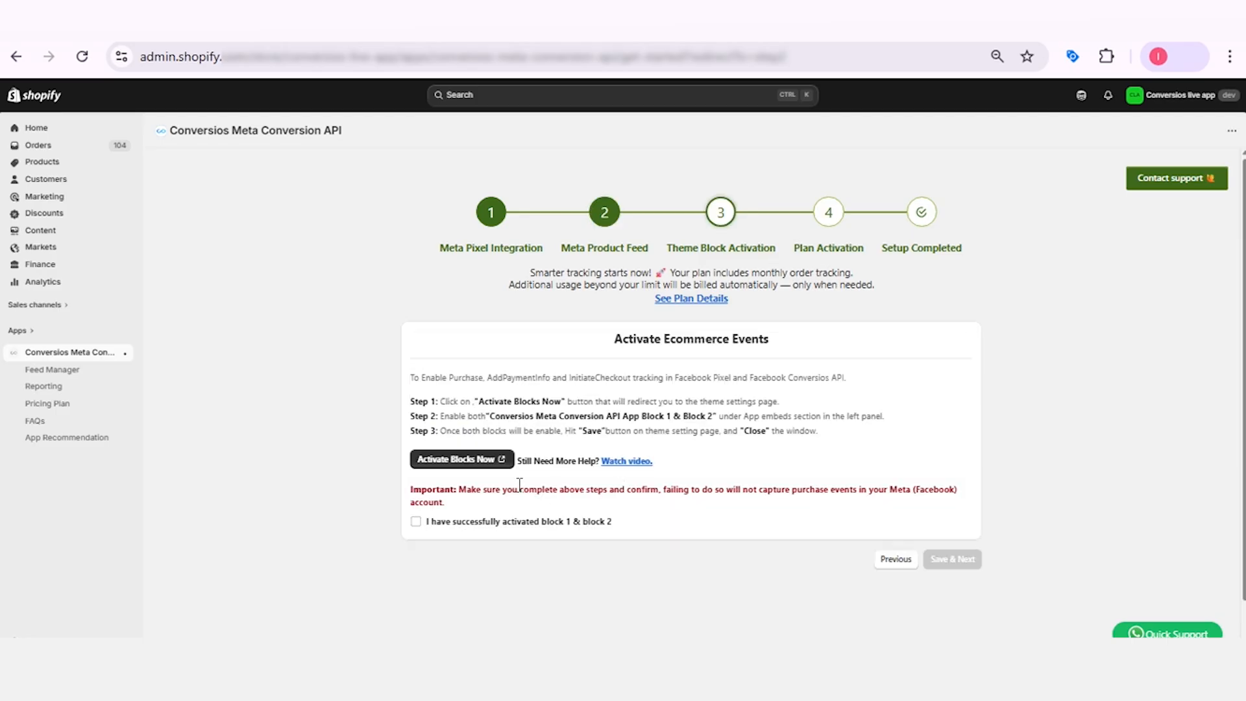
Enable the Facebook CAPI Block2 app embed, save the theme, and confirm in the setup that both blocks are activated.
{"action": "left_click", "coordinate": [462, 460]}
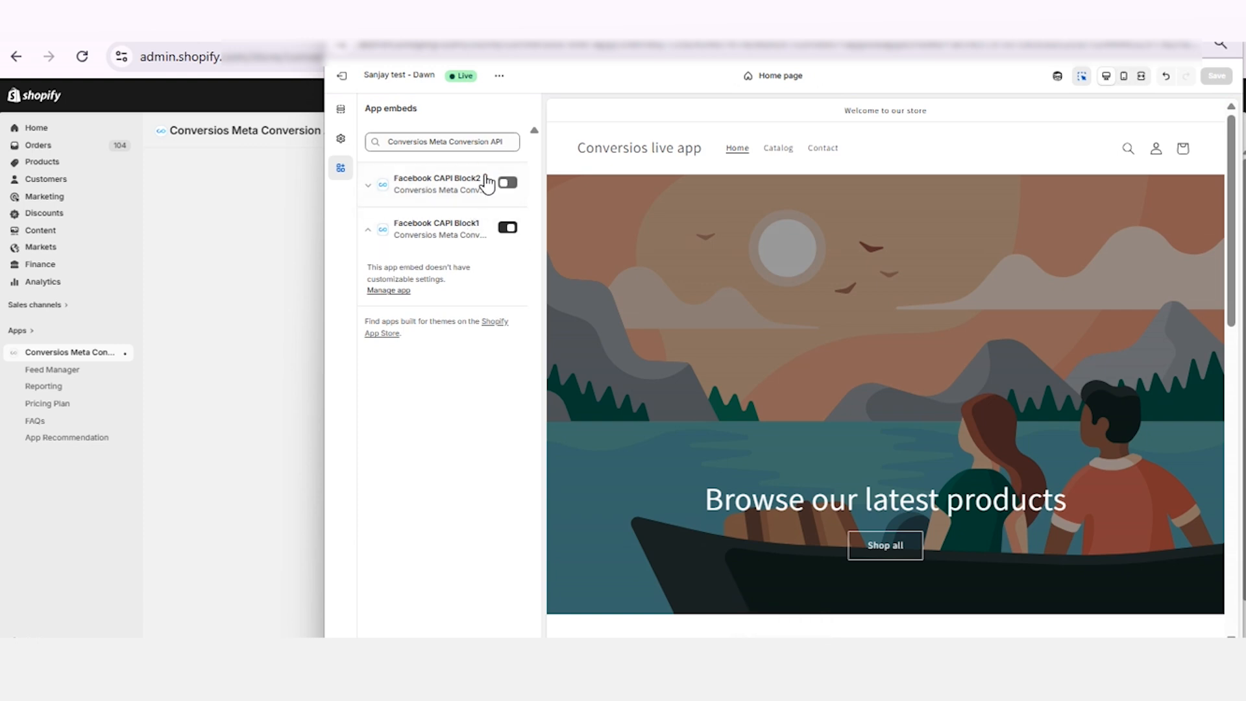
{"action": "left_click", "coordinate": [508, 182]}
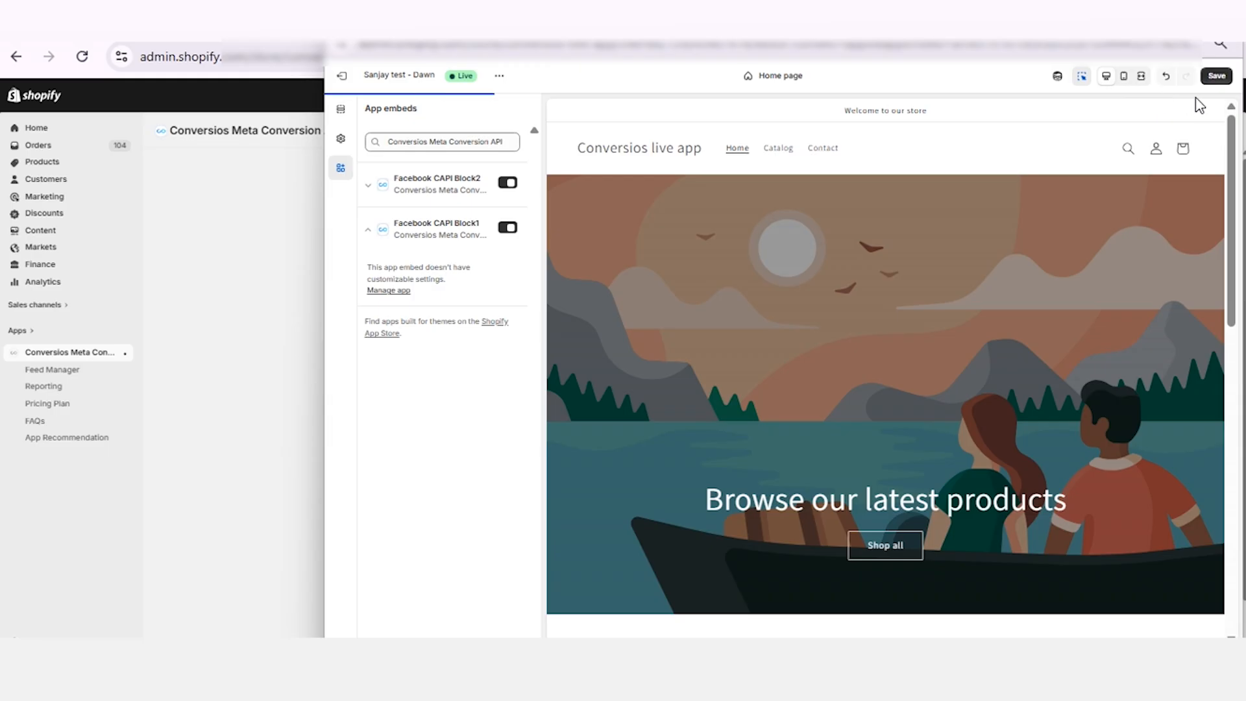
{"action": "left_click", "coordinate": [1215, 77]}
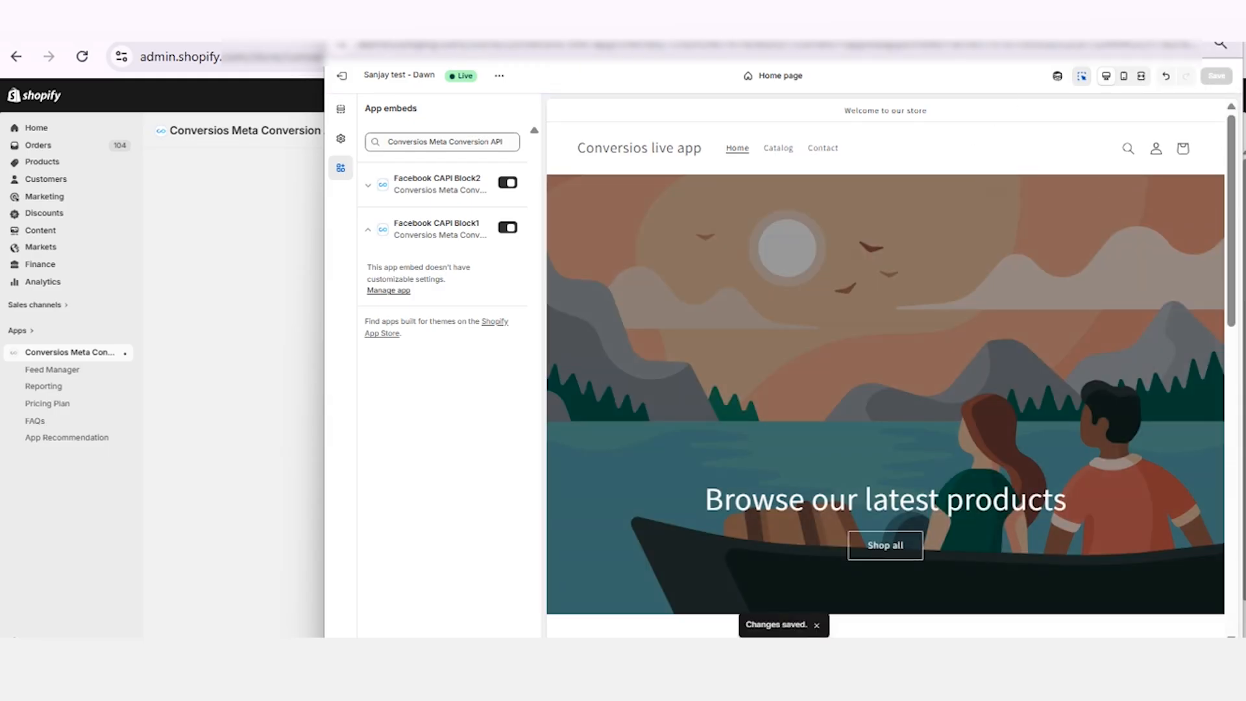
{"action": "left_click", "coordinate": [1225, 22]}
{"action": "left_click", "coordinate": [416, 522]}
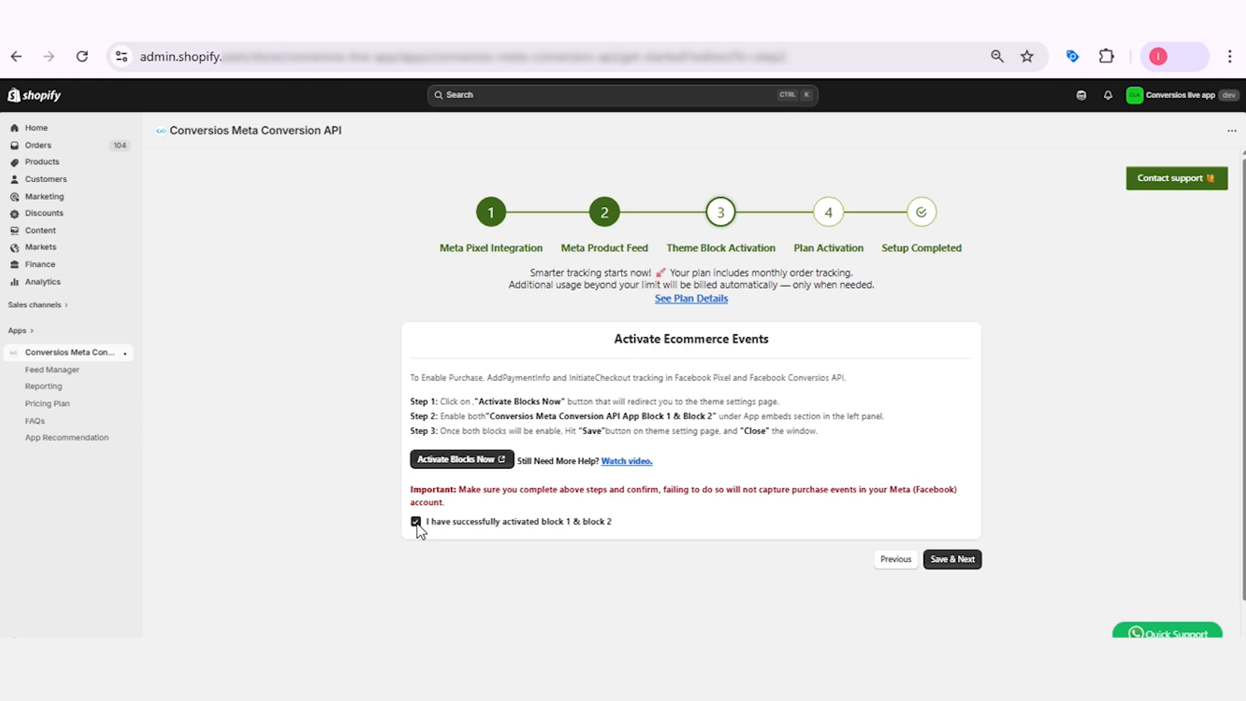
{"action": "left_click", "coordinate": [951, 562]}
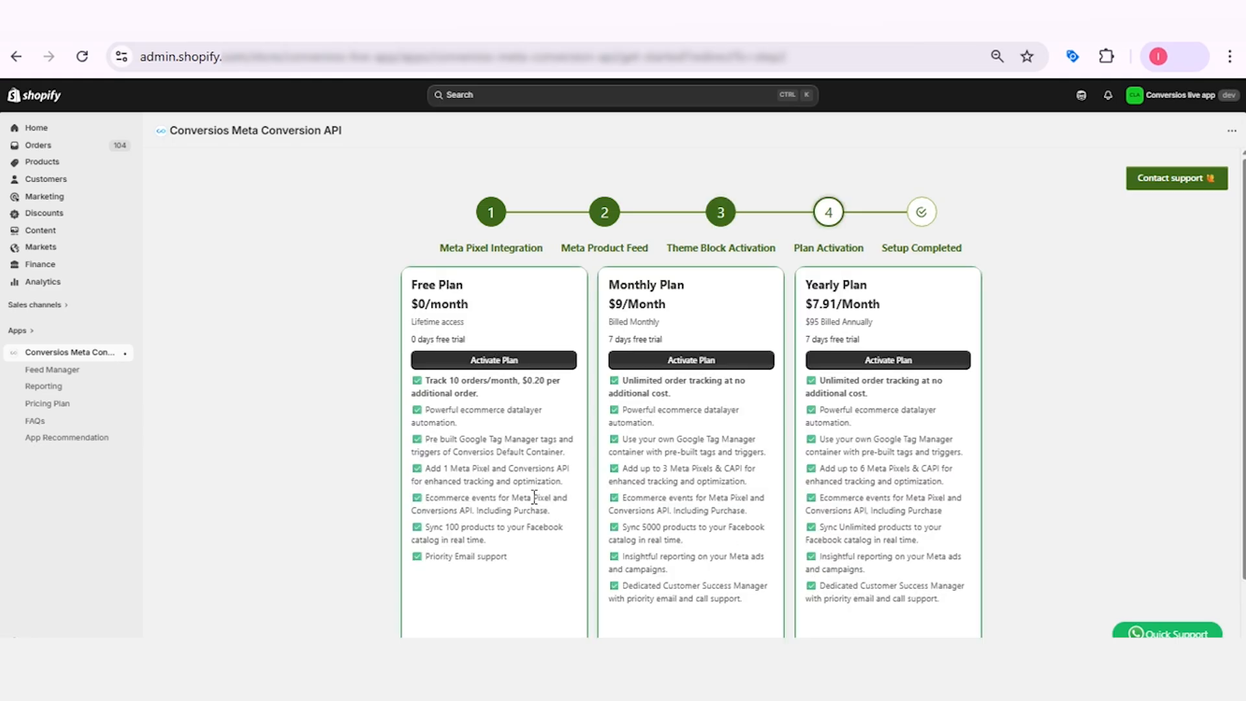
Activate the Monthly Plan at $9/month and approve its subscription.
{"action": "scroll", "coordinate": [347, 475], "scroll_direction": "down", "scroll_amount": 1}
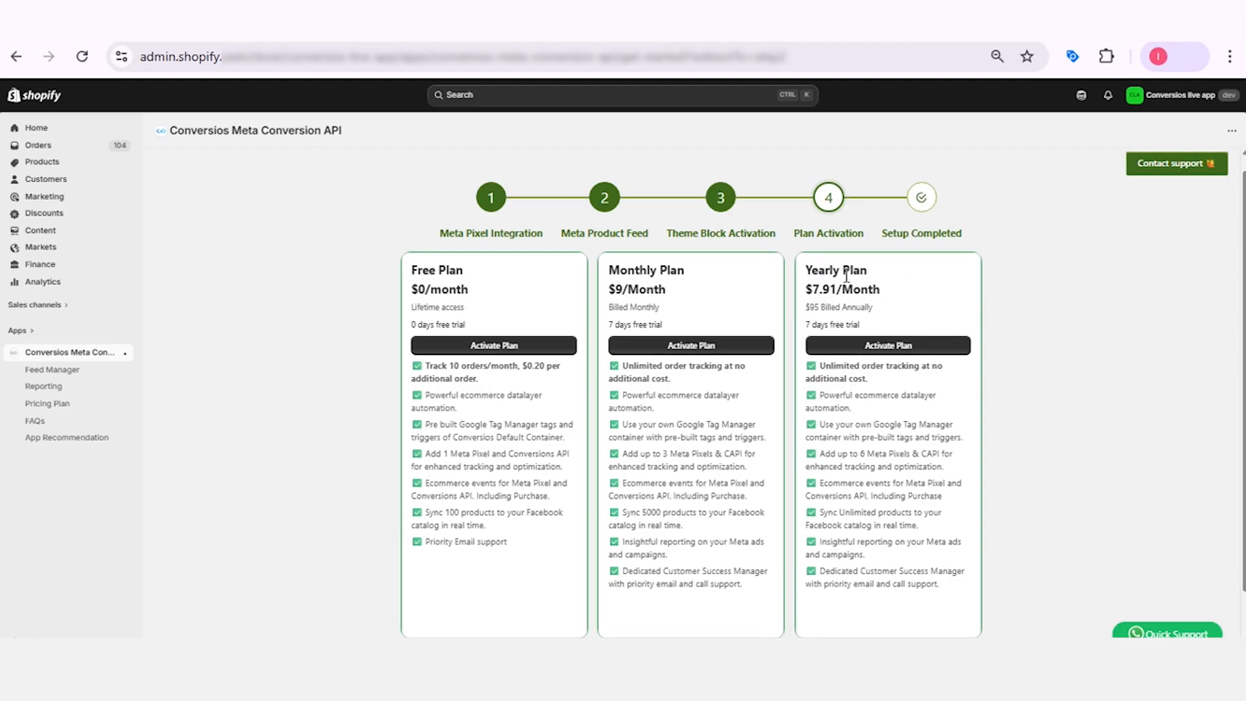
{"action": "left_click", "coordinate": [682, 351]}
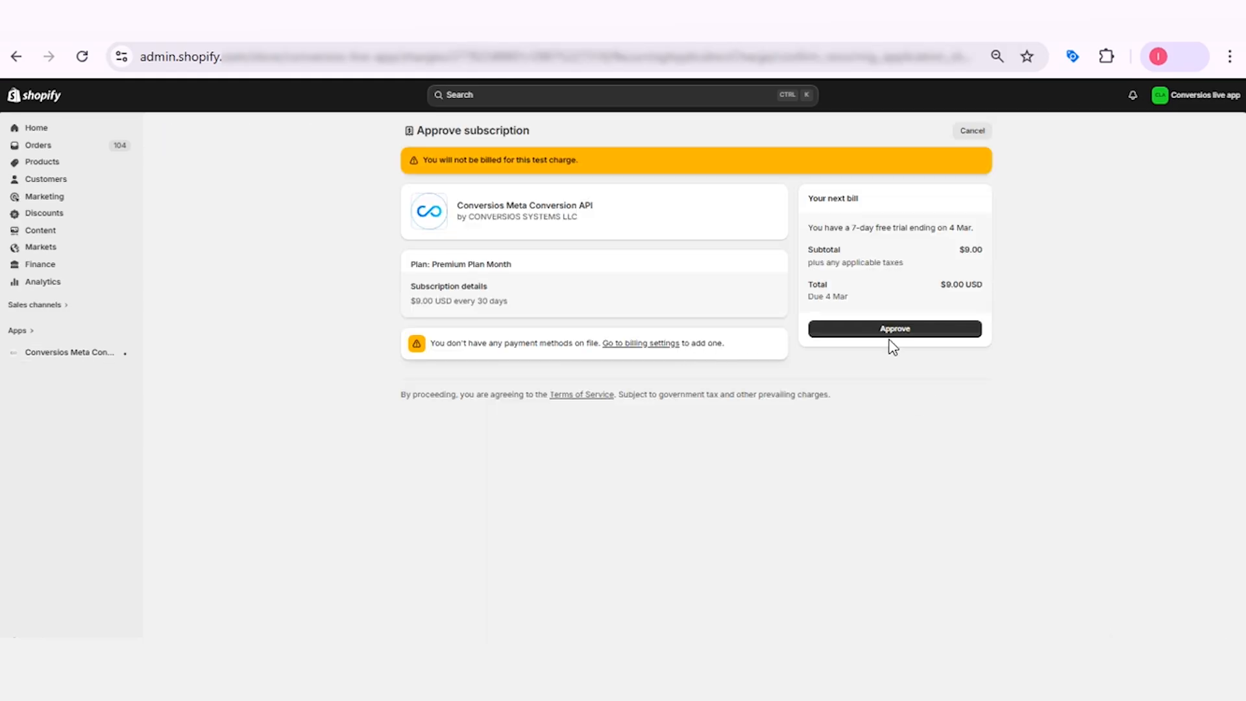
{"action": "left_click", "coordinate": [887, 337]}
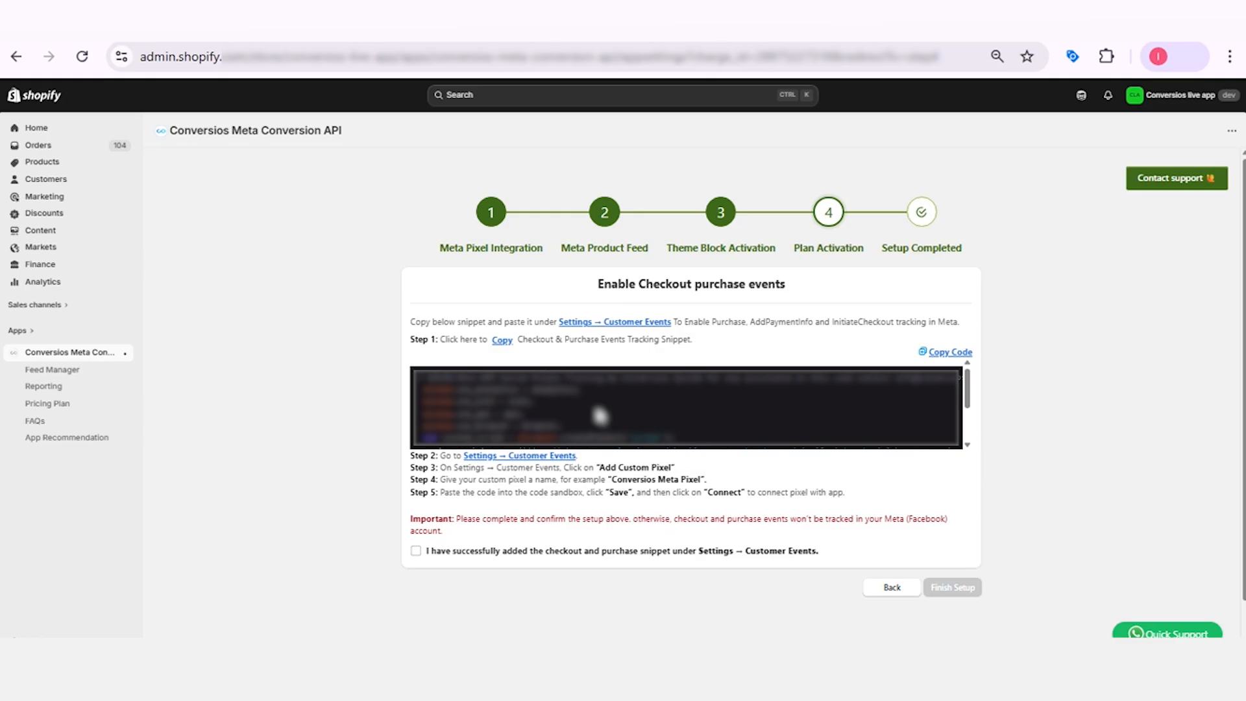
Copy the checkout and purchase events tracking snippet and open the store's Customer events settings.
{"action": "left_click", "coordinate": [949, 354]}
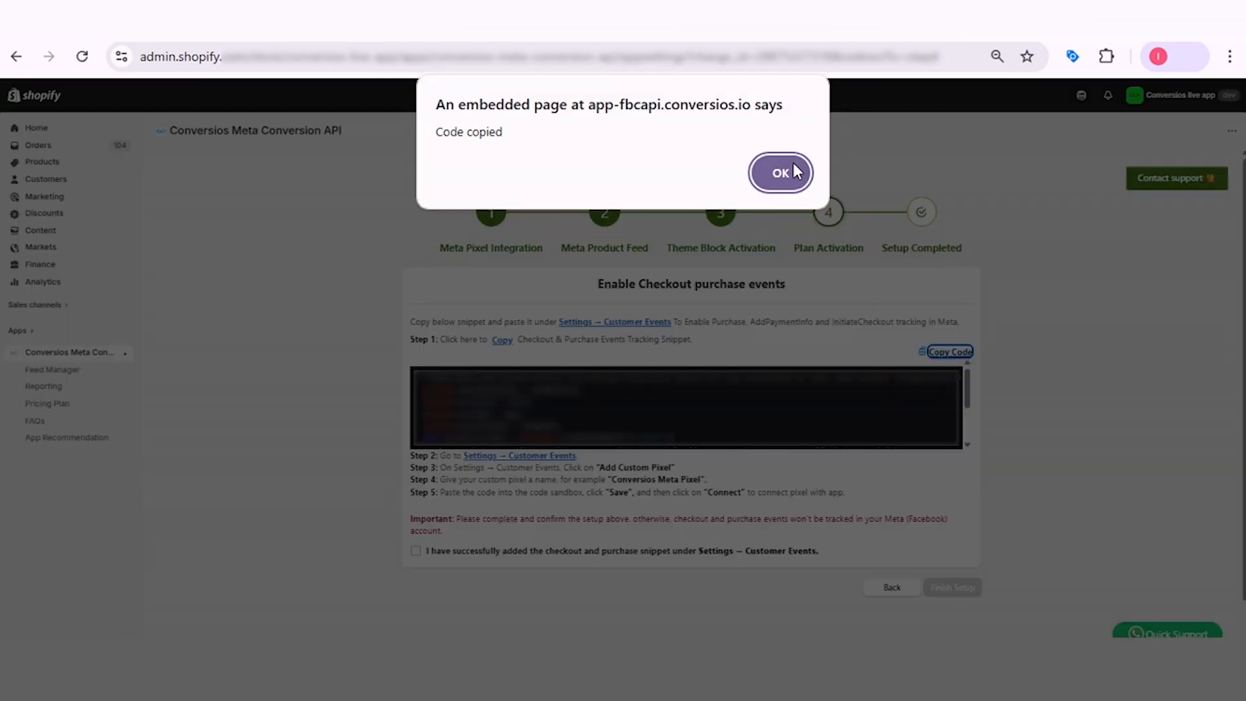
{"action": "left_click", "coordinate": [788, 171]}
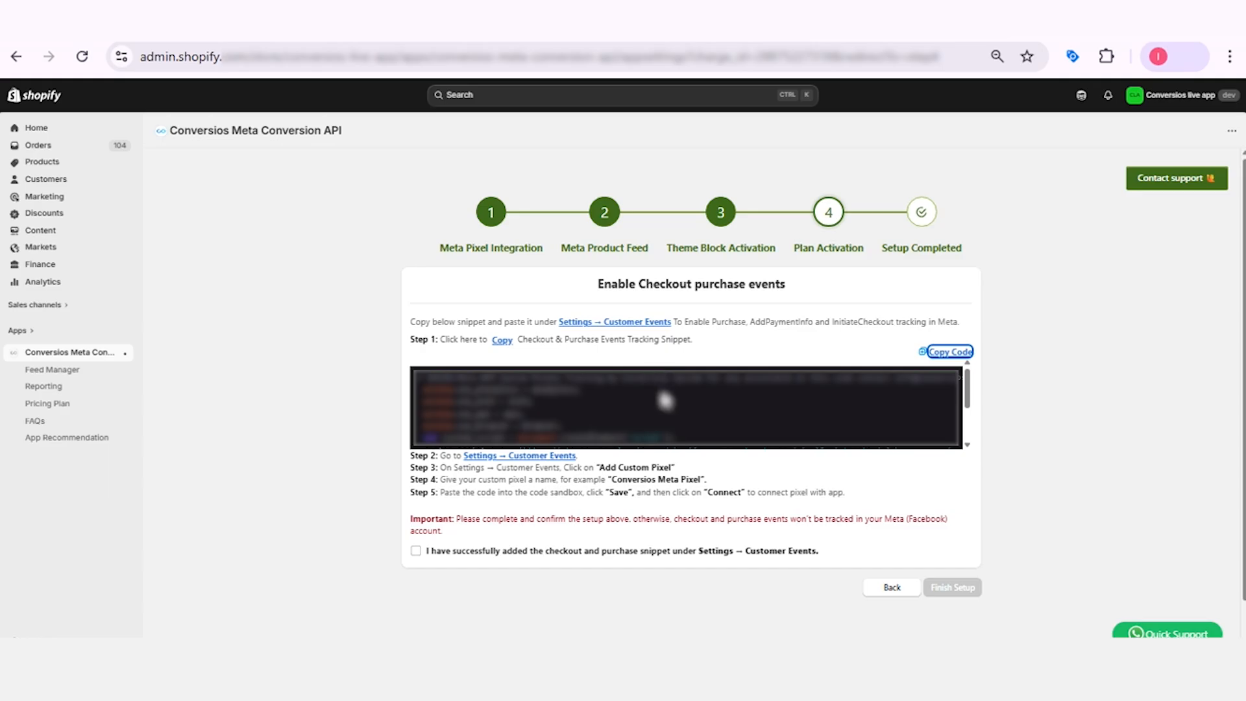
{"action": "left_click", "coordinate": [619, 329]}
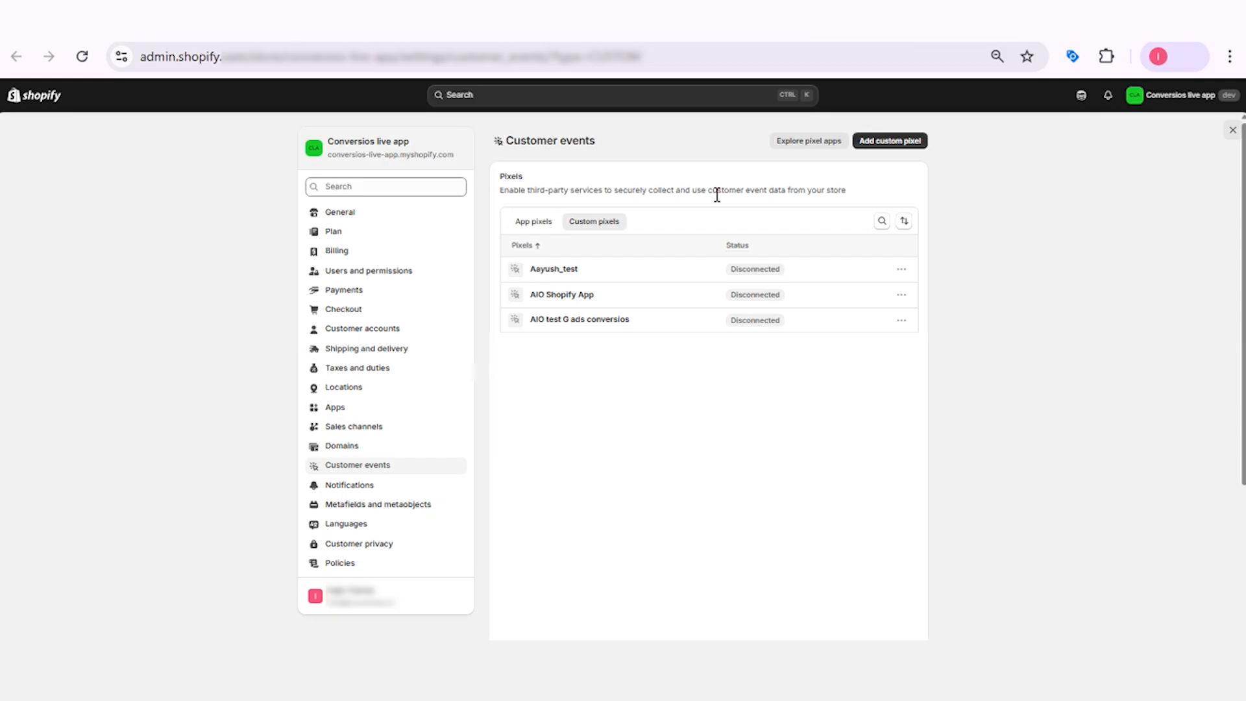
Add a custom pixel named "COV META APP" in the Customer events settings.
{"action": "left_click", "coordinate": [894, 144]}
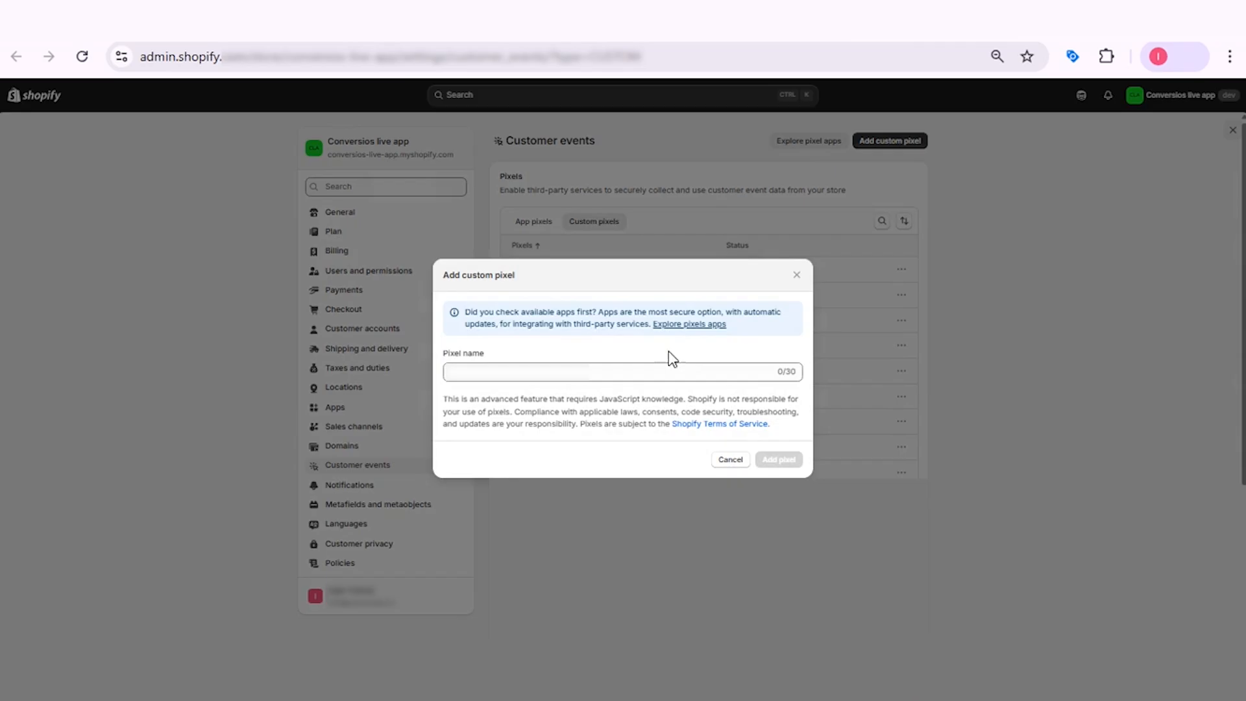
{"action": "left_click", "coordinate": [596, 373]}
{"action": "type", "text": "C"}
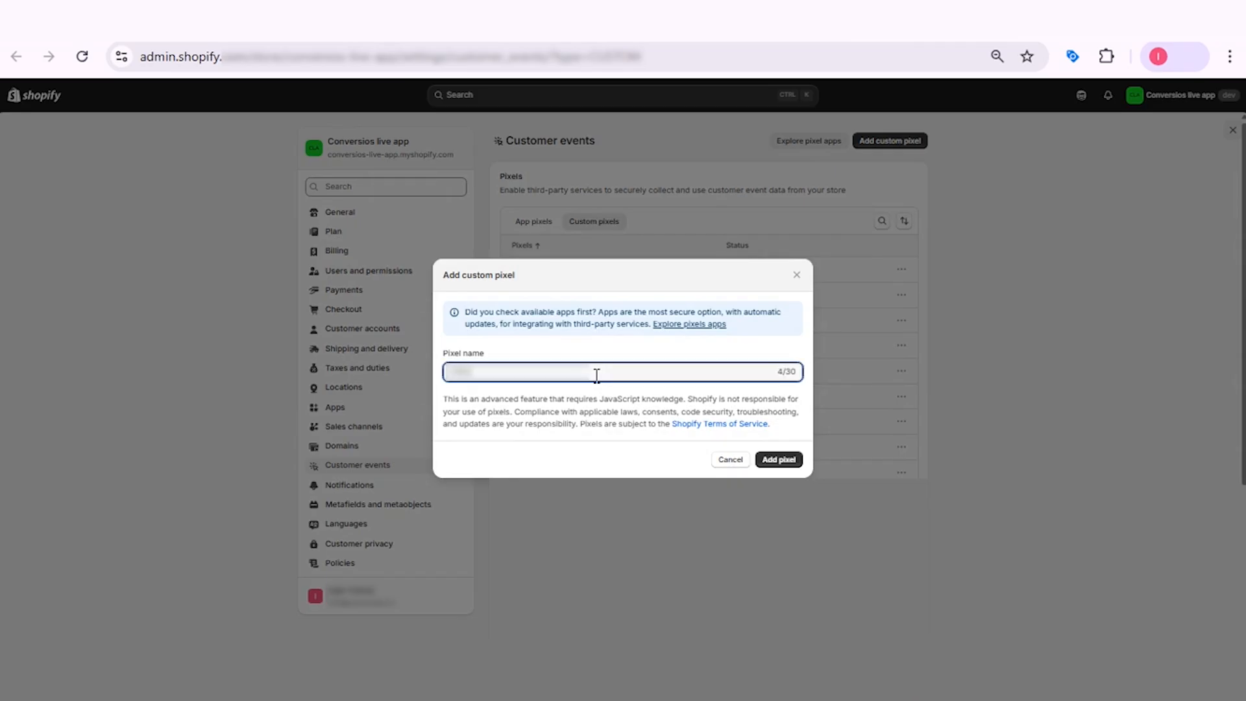
{"action": "type", "text": "META API"}
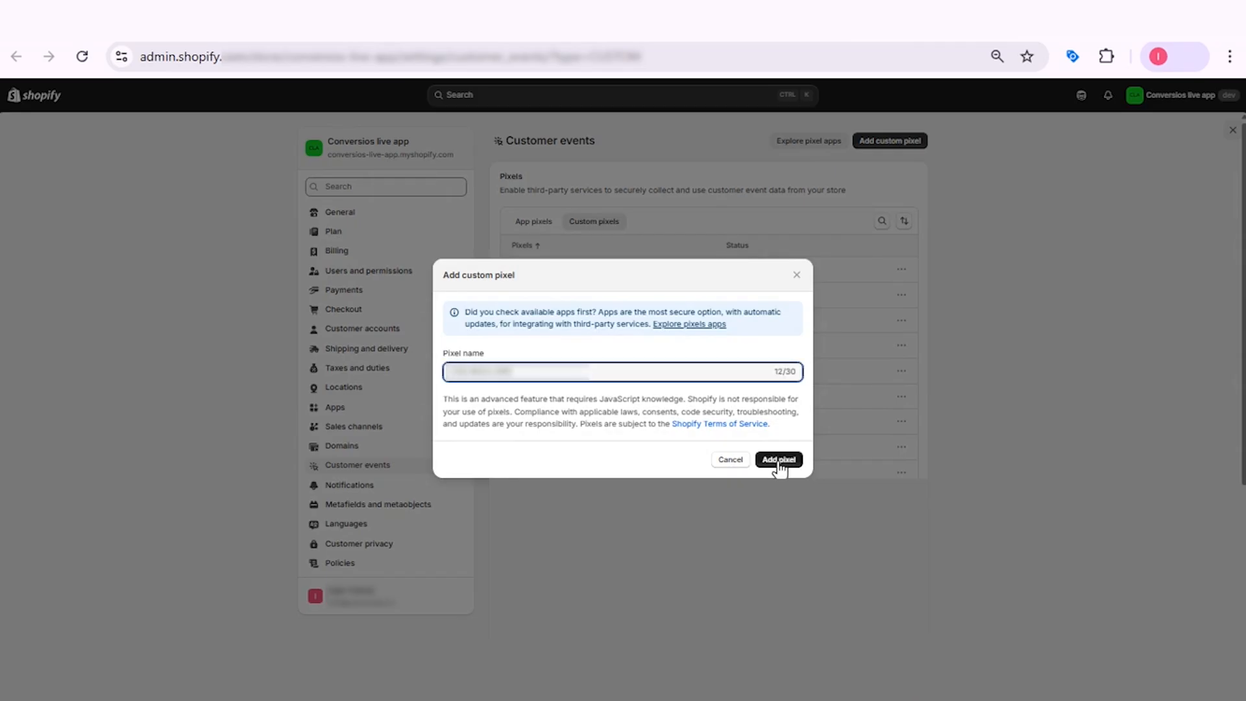
{"action": "left_click", "coordinate": [778, 462]}
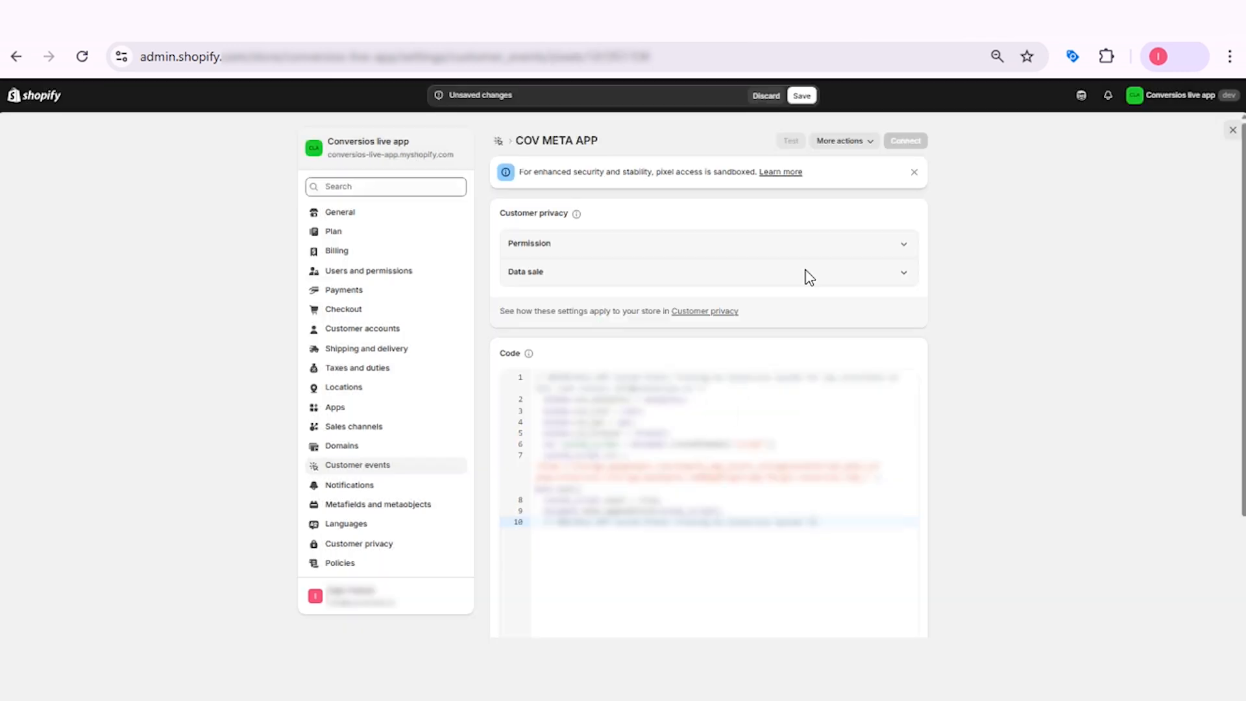
Save the custom pixel with the copied tracking snippet as its code and connect it.
{"action": "left_click", "coordinate": [795, 98]}
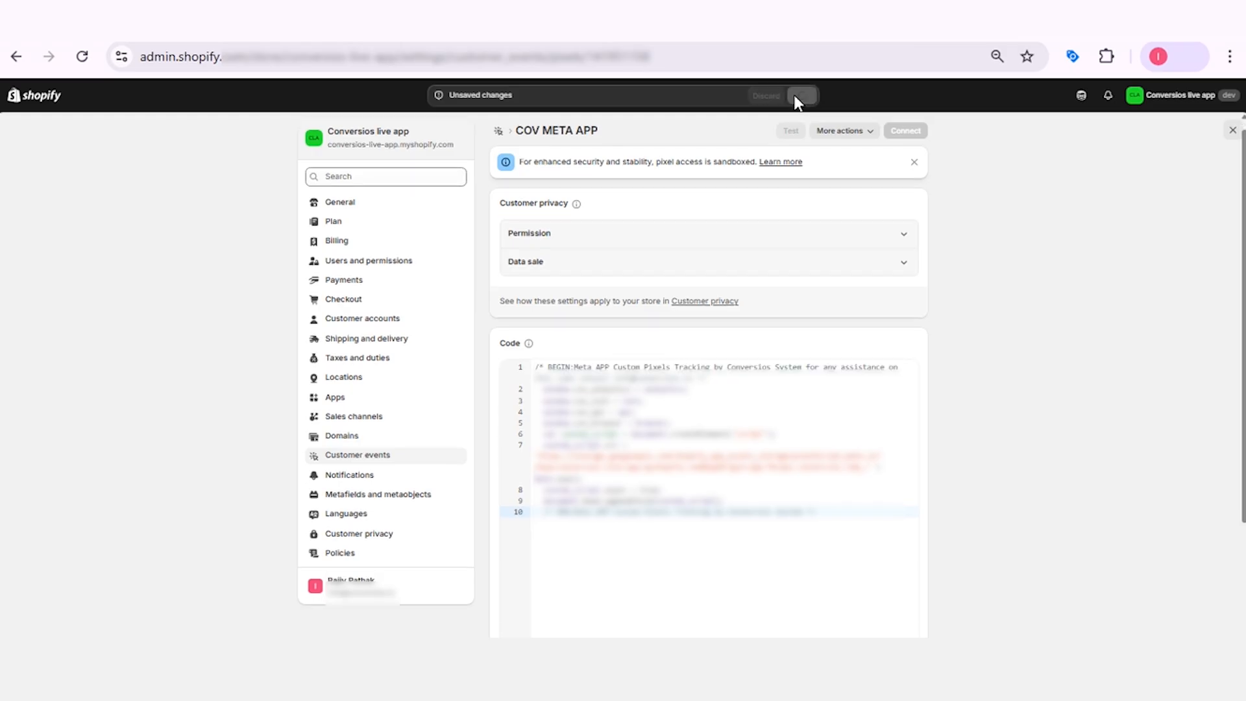
{"action": "left_click", "coordinate": [905, 131]}
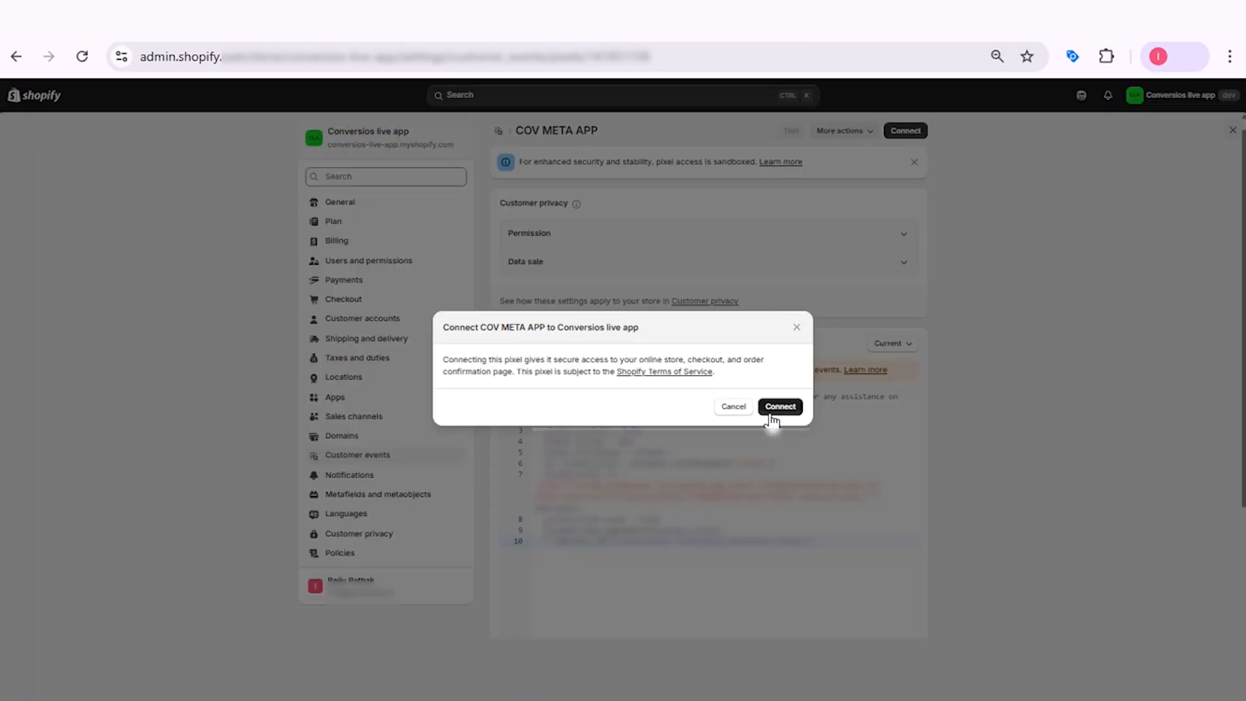
{"action": "left_click", "coordinate": [775, 409]}
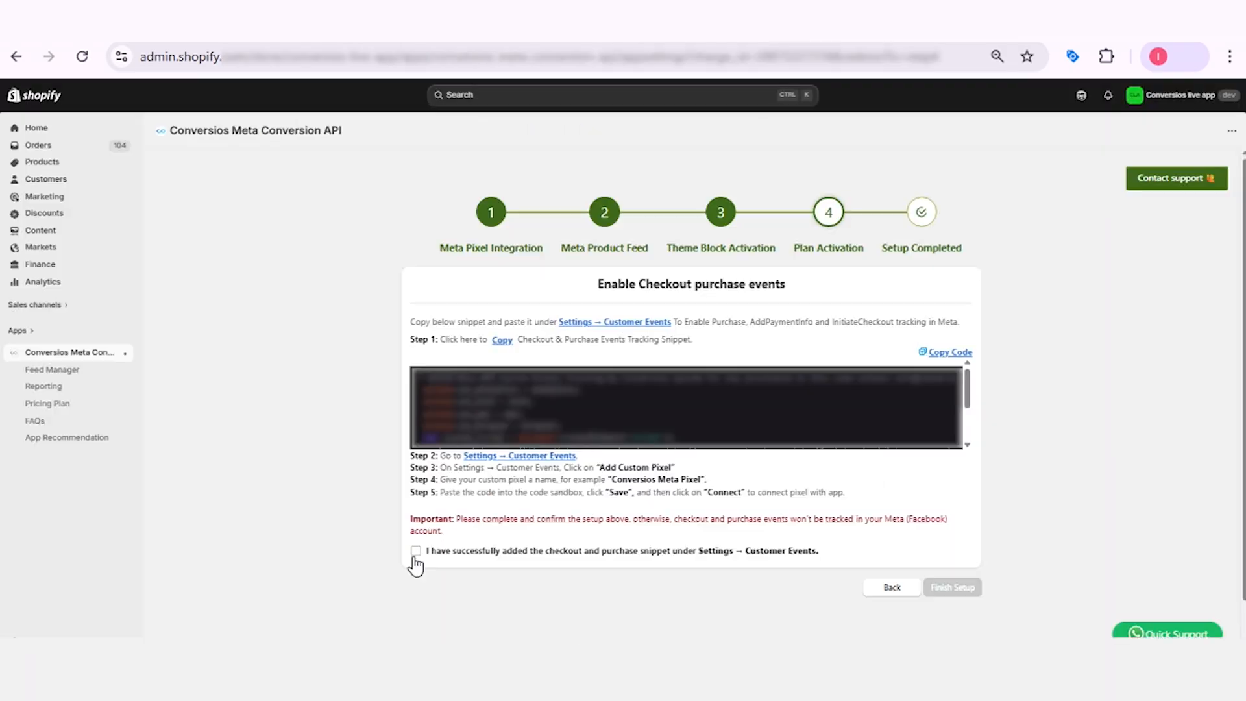
Confirm that the checkout and purchase snippet was added under Customer Events and finish the setup.
{"action": "left_click", "coordinate": [415, 551]}
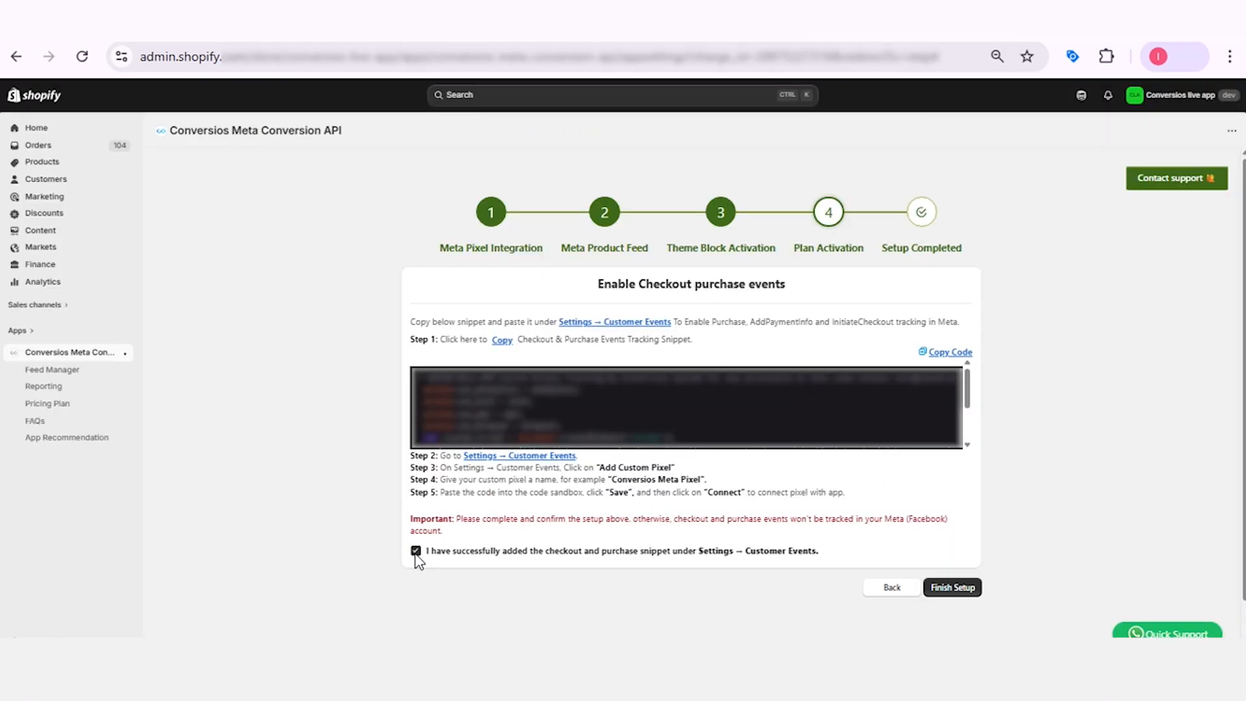
{"action": "left_click", "coordinate": [949, 589]}
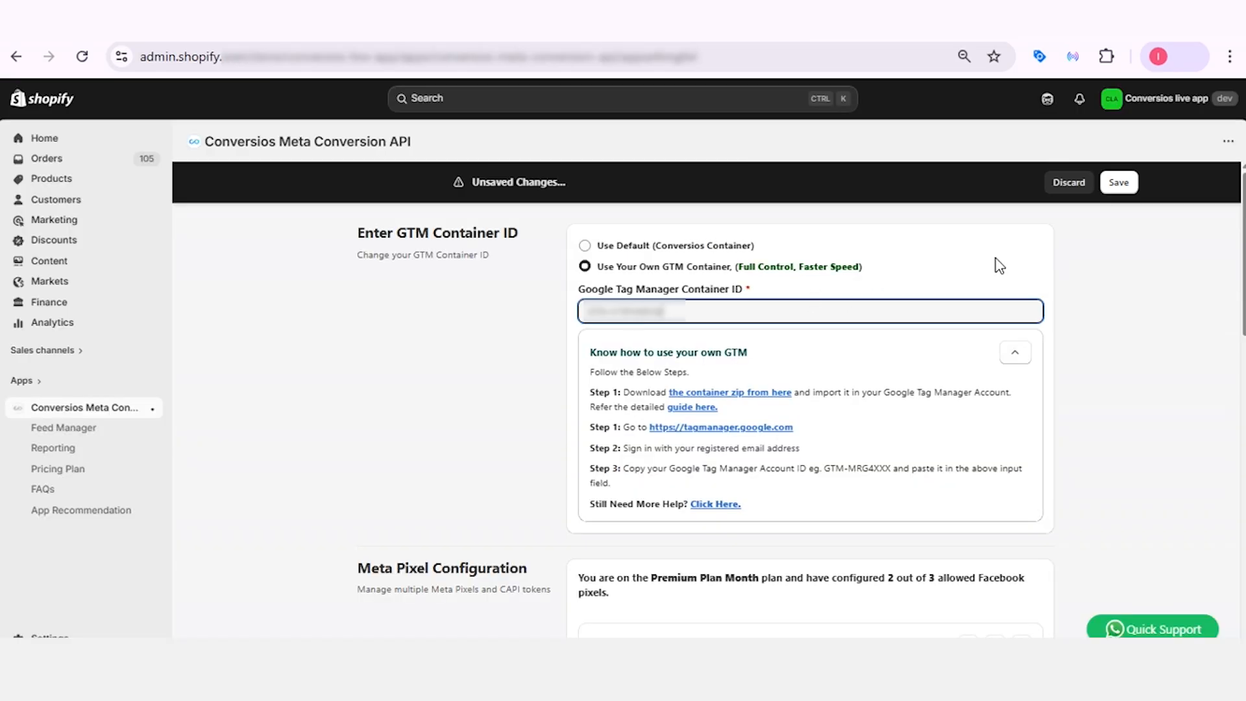
Save the app settings with the store's own GTM container and its Google Tag Manager Container ID.
{"action": "scroll", "coordinate": [1086, 266], "scroll_direction": "down", "scroll_amount": 1}
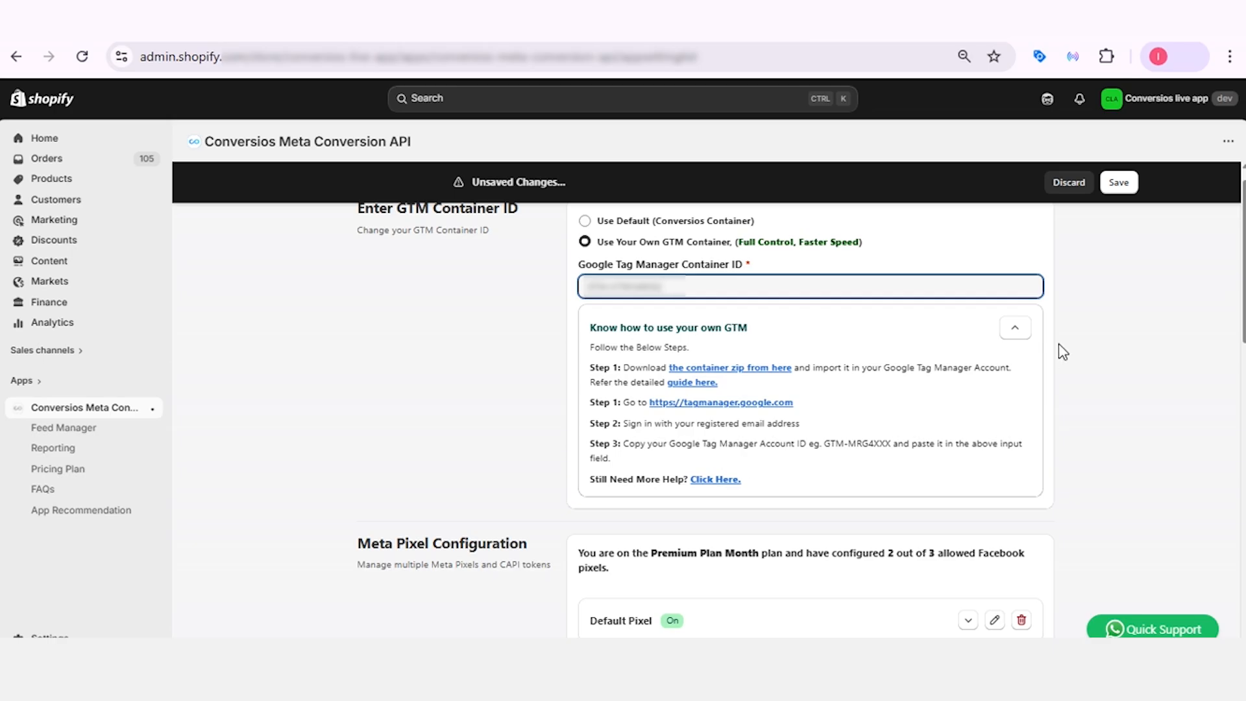
{"action": "left_click", "coordinate": [1120, 187]}
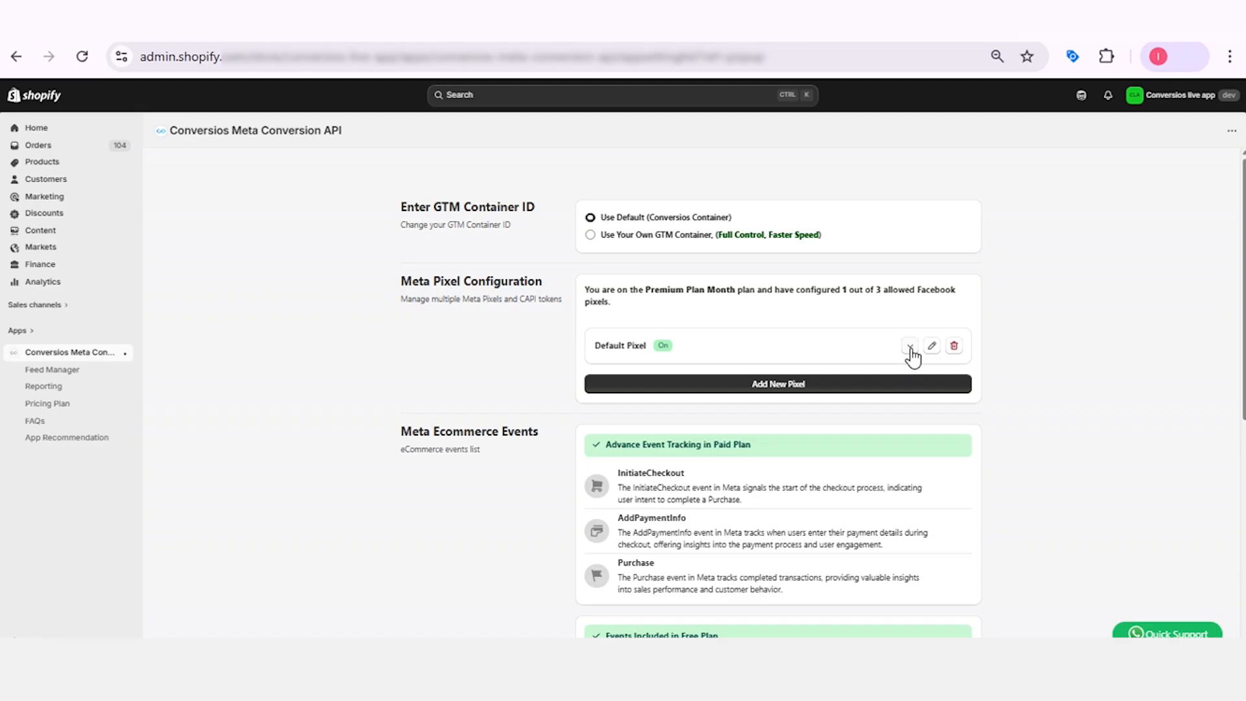
Expand the Default Pixel in Meta Pixel Configuration to examine its Pixel ID, CAPI token and status.
{"action": "left_click", "coordinate": [910, 347]}
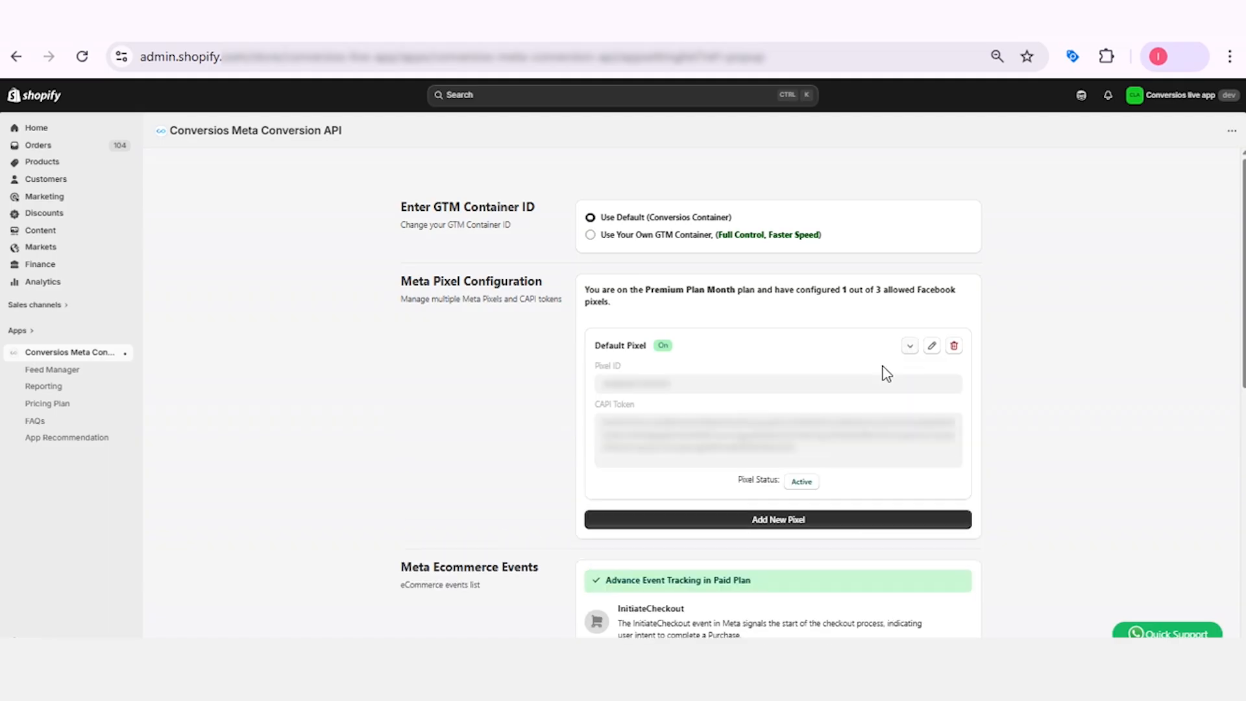
{"action": "scroll", "coordinate": [645, 361], "scroll_direction": "down", "scroll_amount": 1}
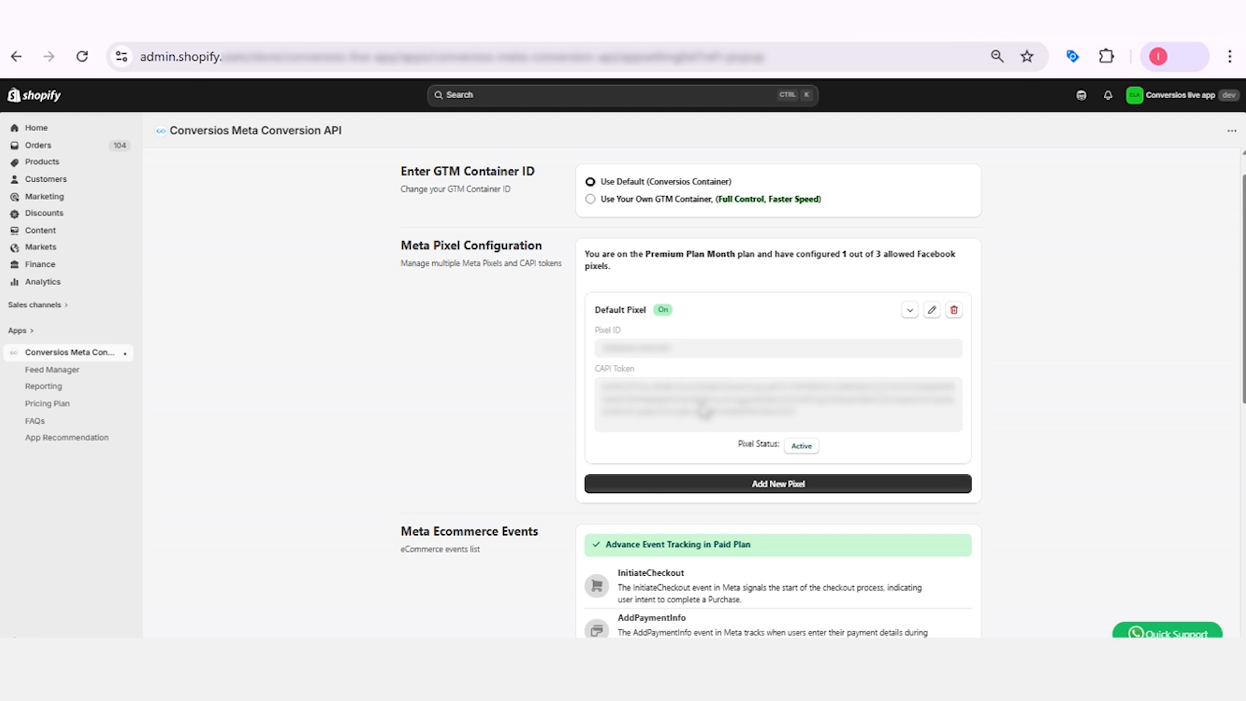
Start a new pixel in Meta Pixel Configuration and name it COV Meta pixe.
{"action": "scroll", "coordinate": [705, 410], "scroll_direction": "down", "scroll_amount": 2}
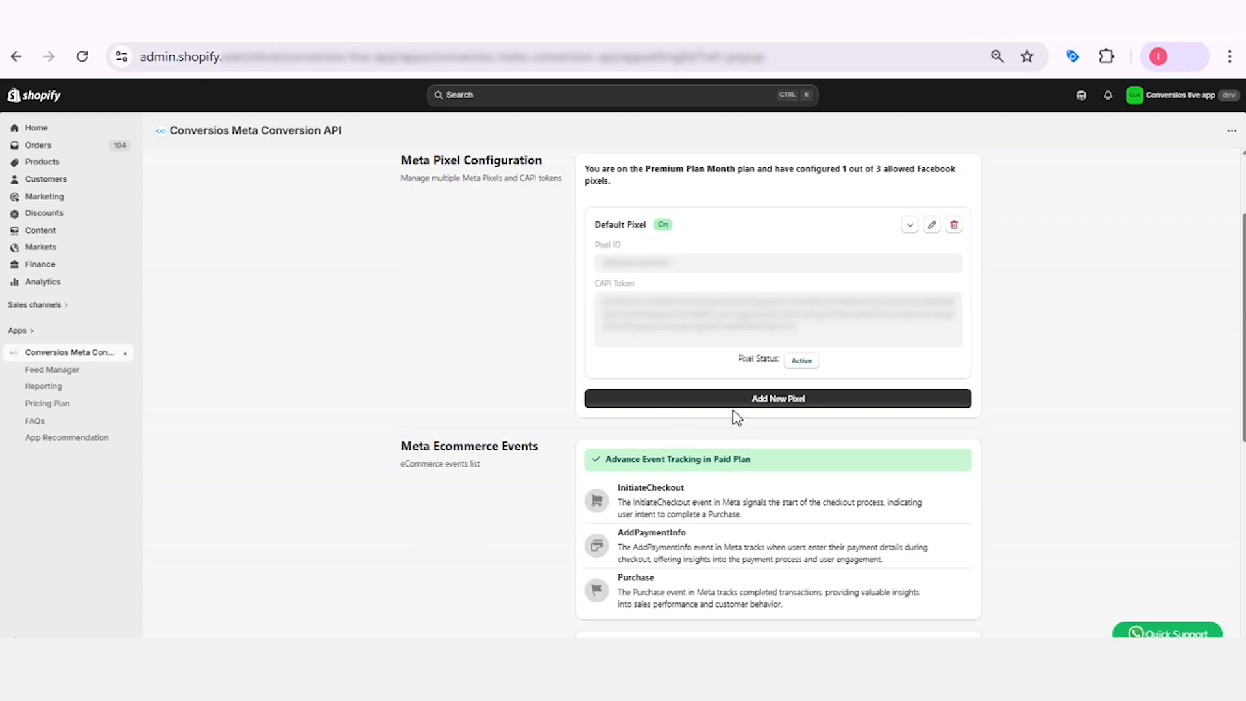
{"action": "left_click", "coordinate": [767, 410]}
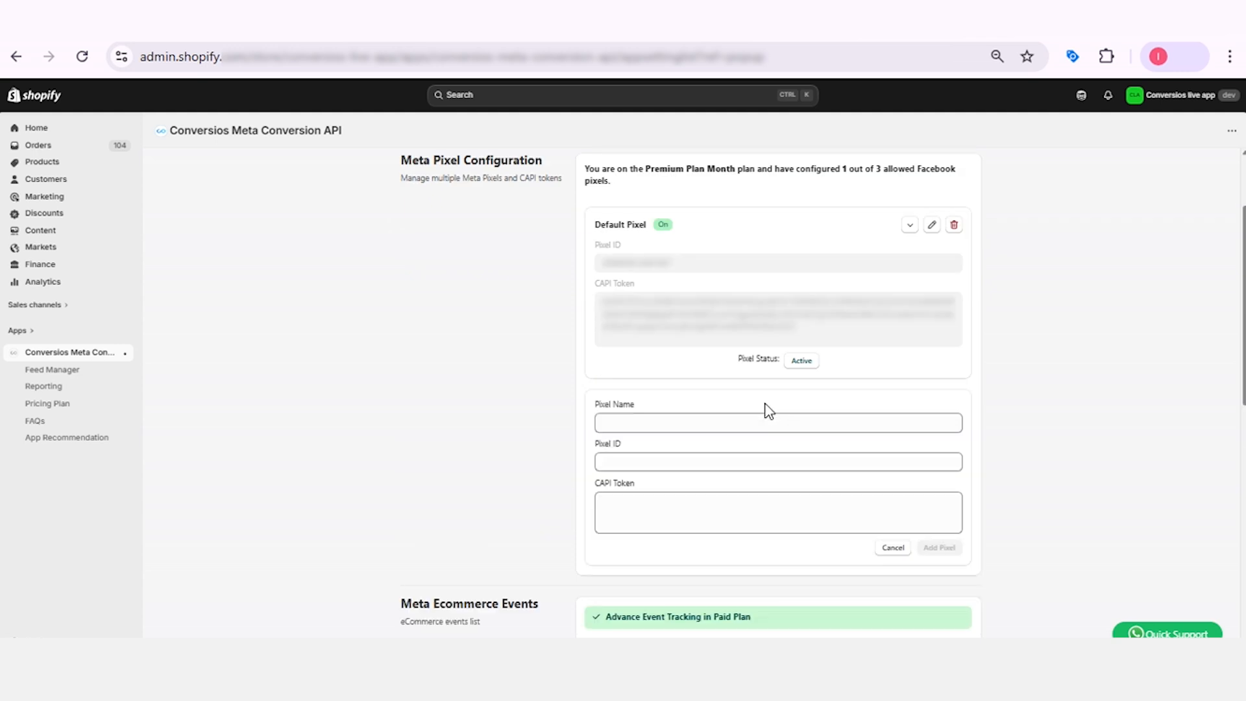
{"action": "left_click", "coordinate": [711, 423]}
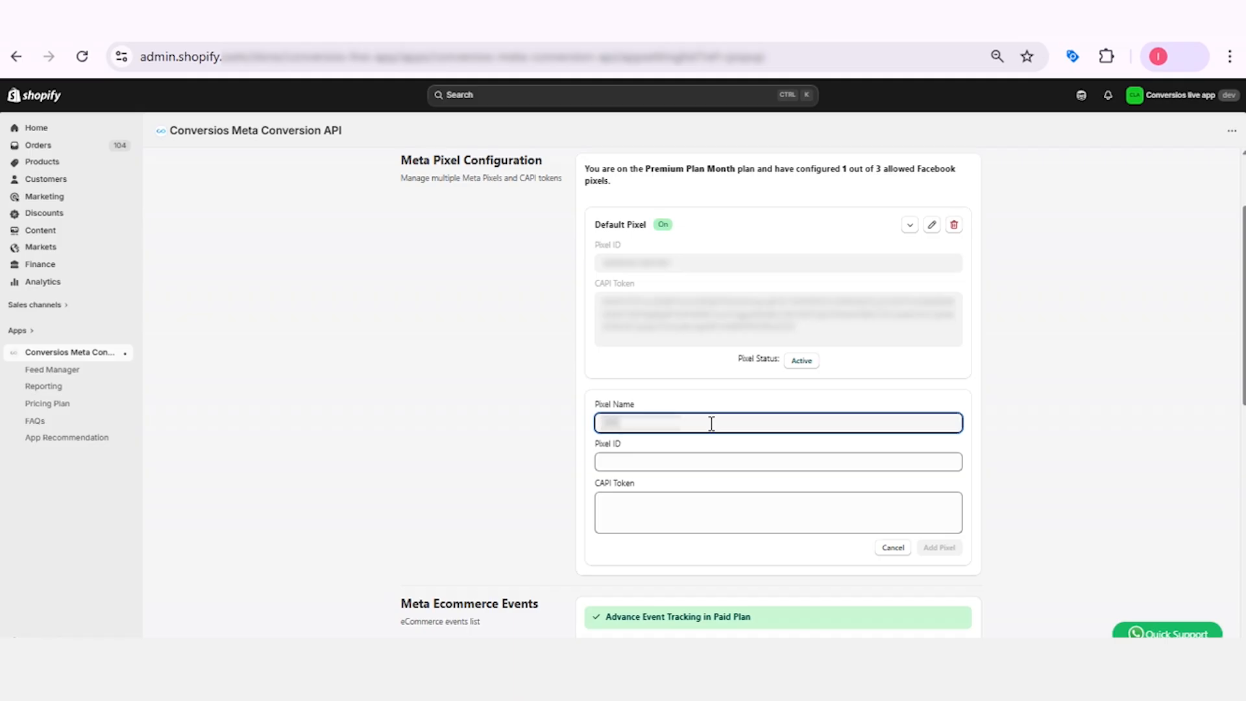
{"action": "left_click", "coordinate": [641, 461]}
{"action": "left_click", "coordinate": [651, 513]}
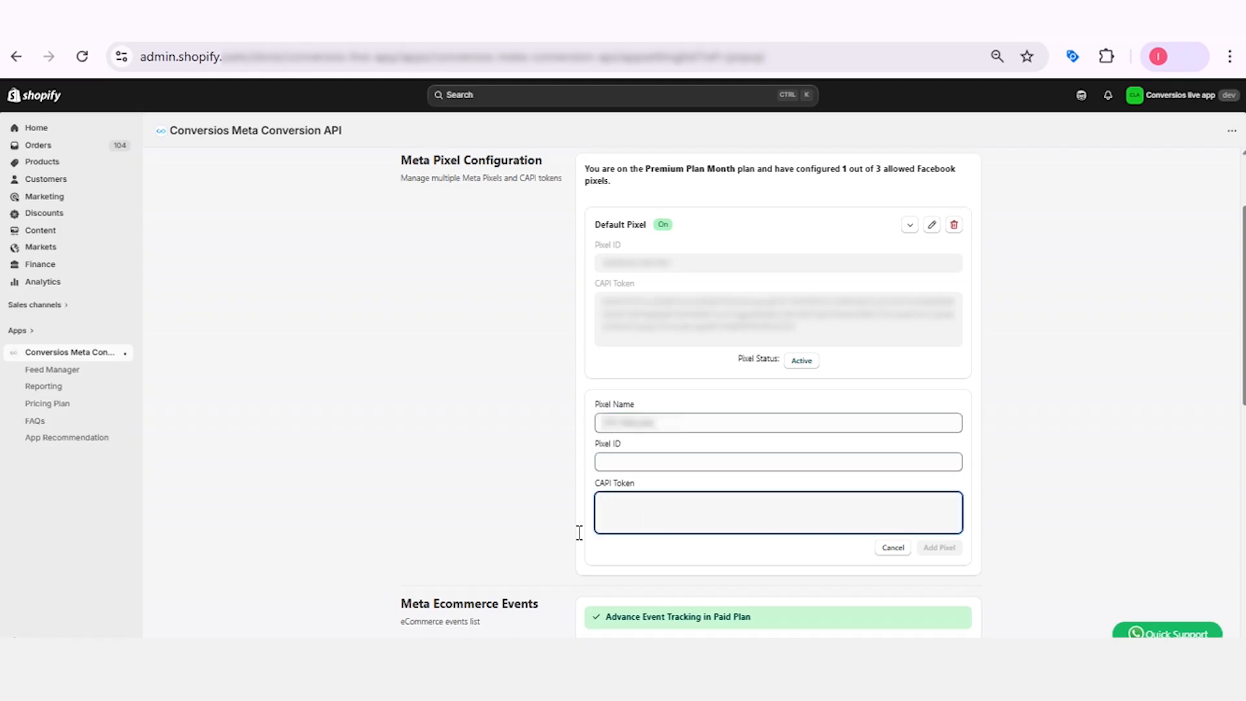
Copy the Dataset ID from the dataset's settings in Meta Events Manager and paste it as the new pixel's Pixel ID in the Conversios app.
{"action": "left_click", "coordinate": [288, 680]}
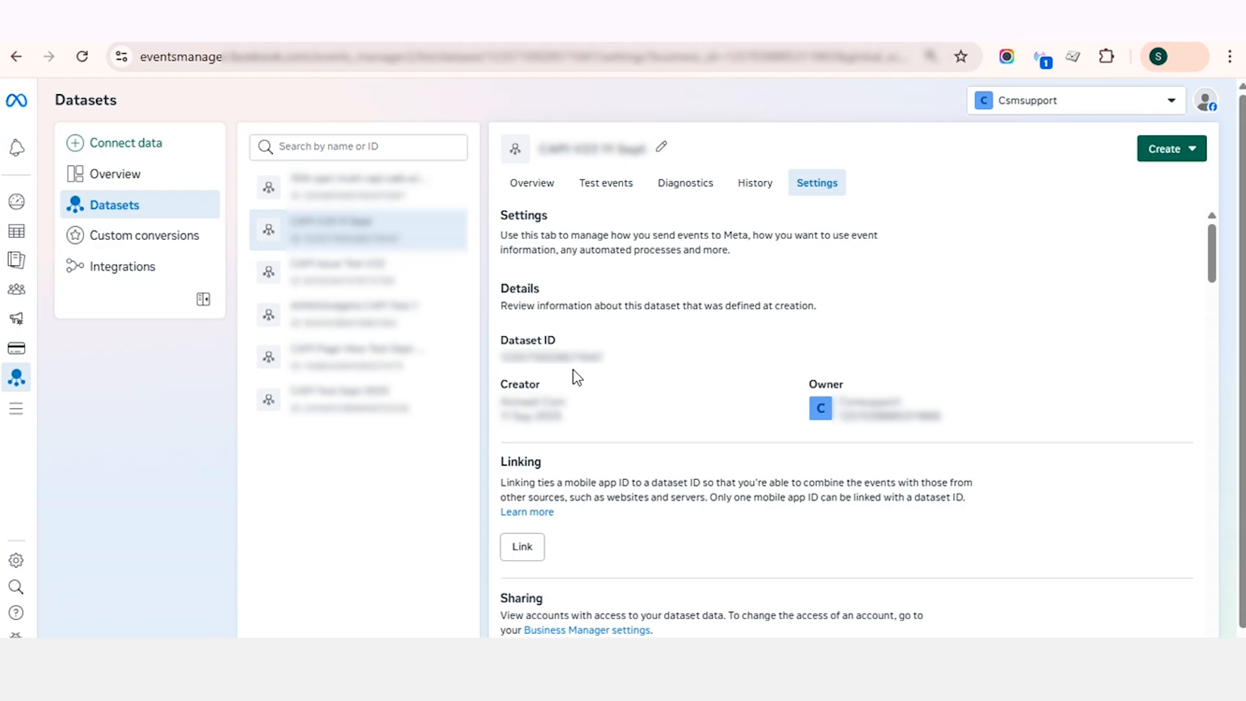
{"action": "left_click", "coordinate": [553, 364]}
{"action": "left_click", "coordinate": [288, 680]}
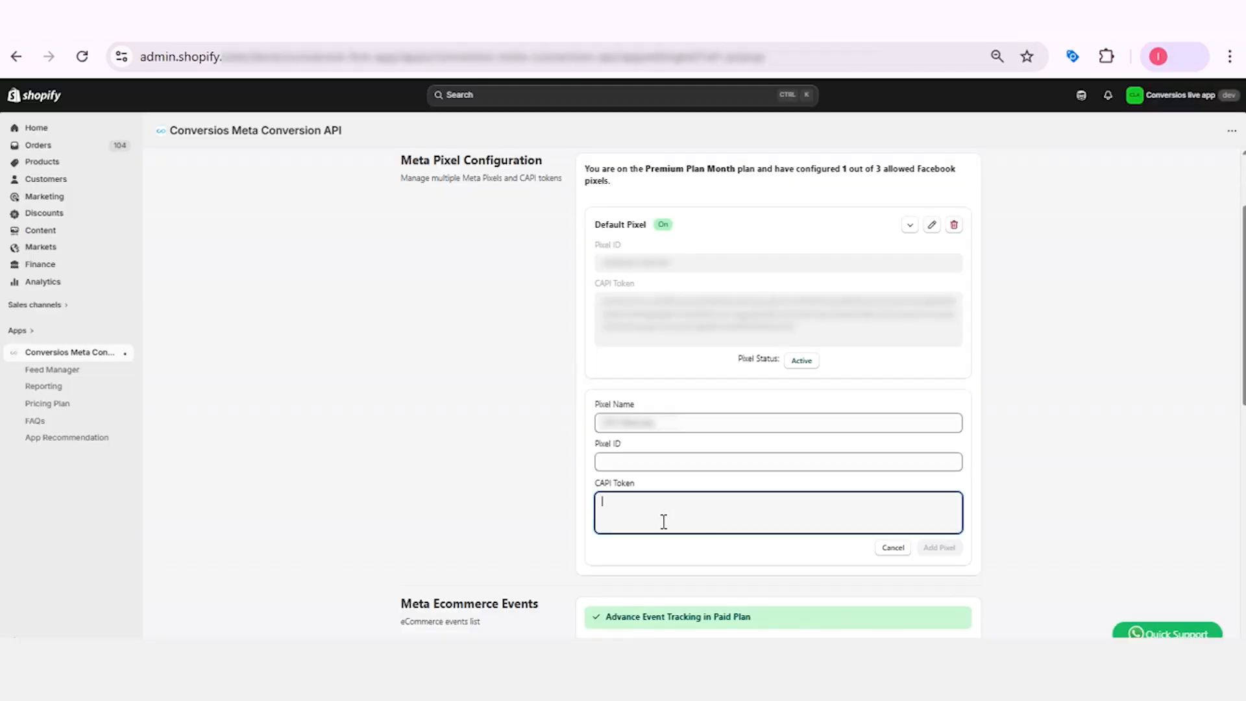
{"action": "left_click", "coordinate": [675, 462]}
{"action": "key", "text": "ctrl+v"}
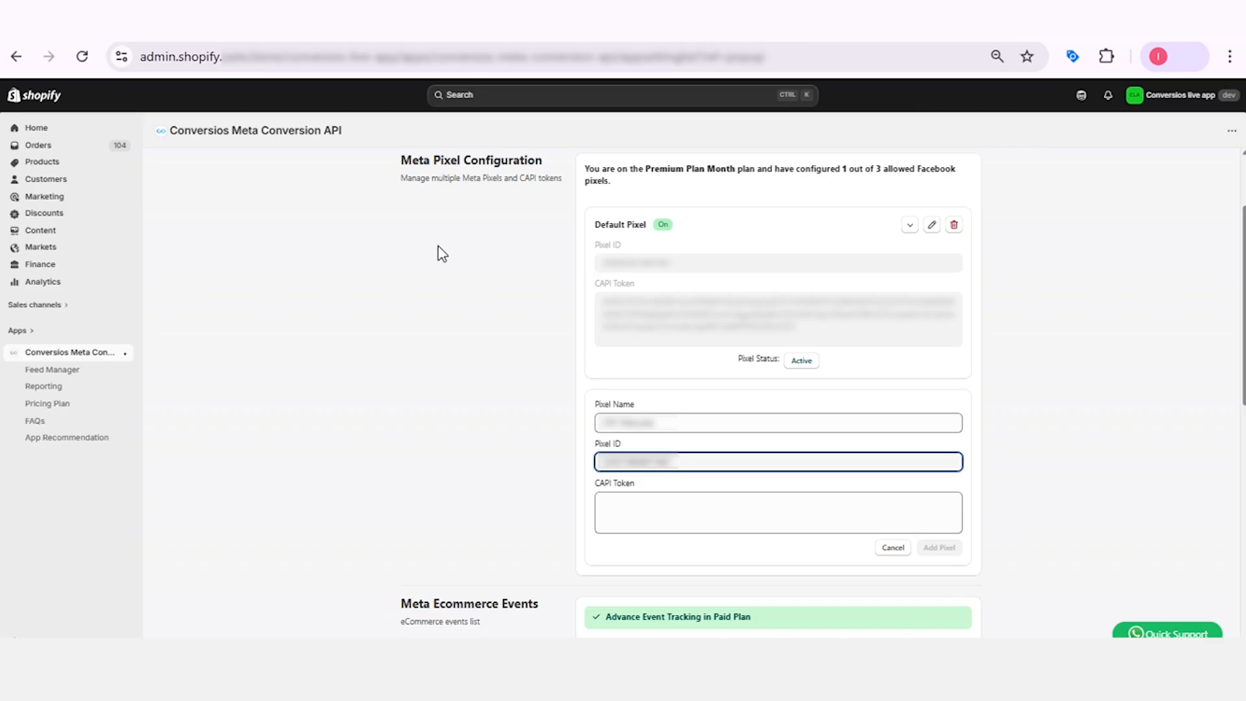
Generate an access token with Dataset Quality API in Meta Events Manager and paste it as the new pixel's CAPI Token in the Conversios app.
{"action": "key", "text": "alt+Tab"}
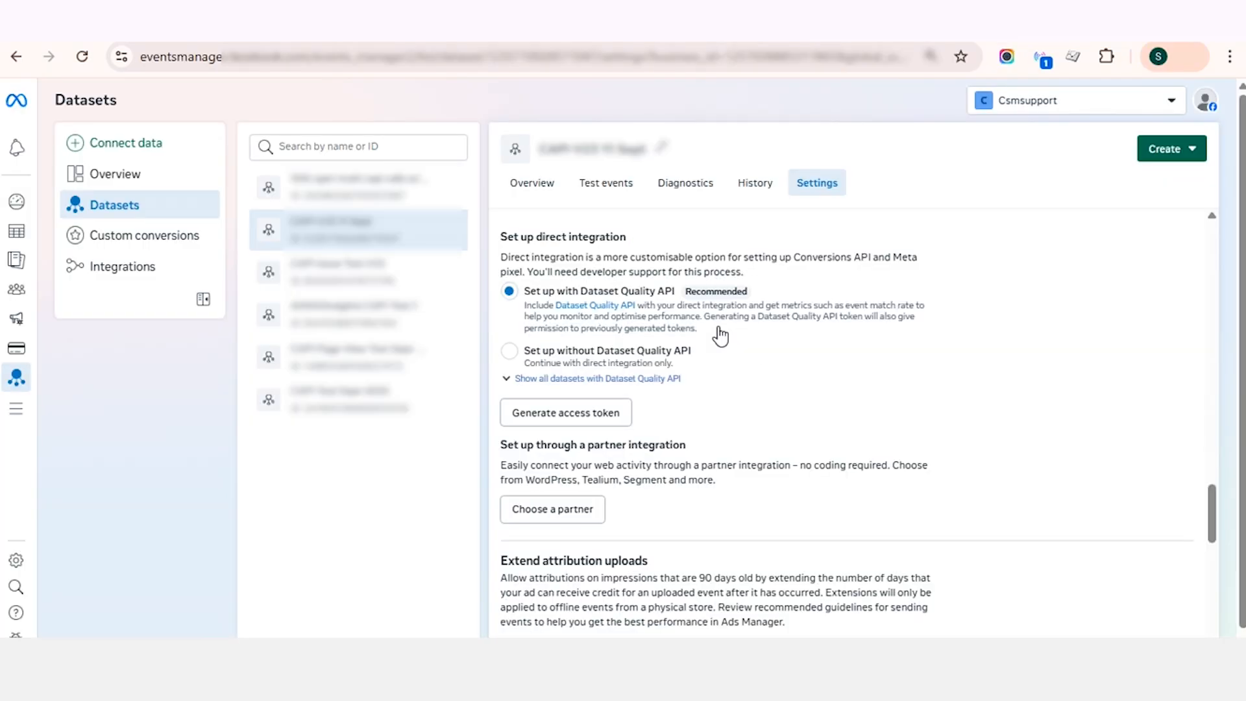
{"action": "left_click", "coordinate": [573, 421]}
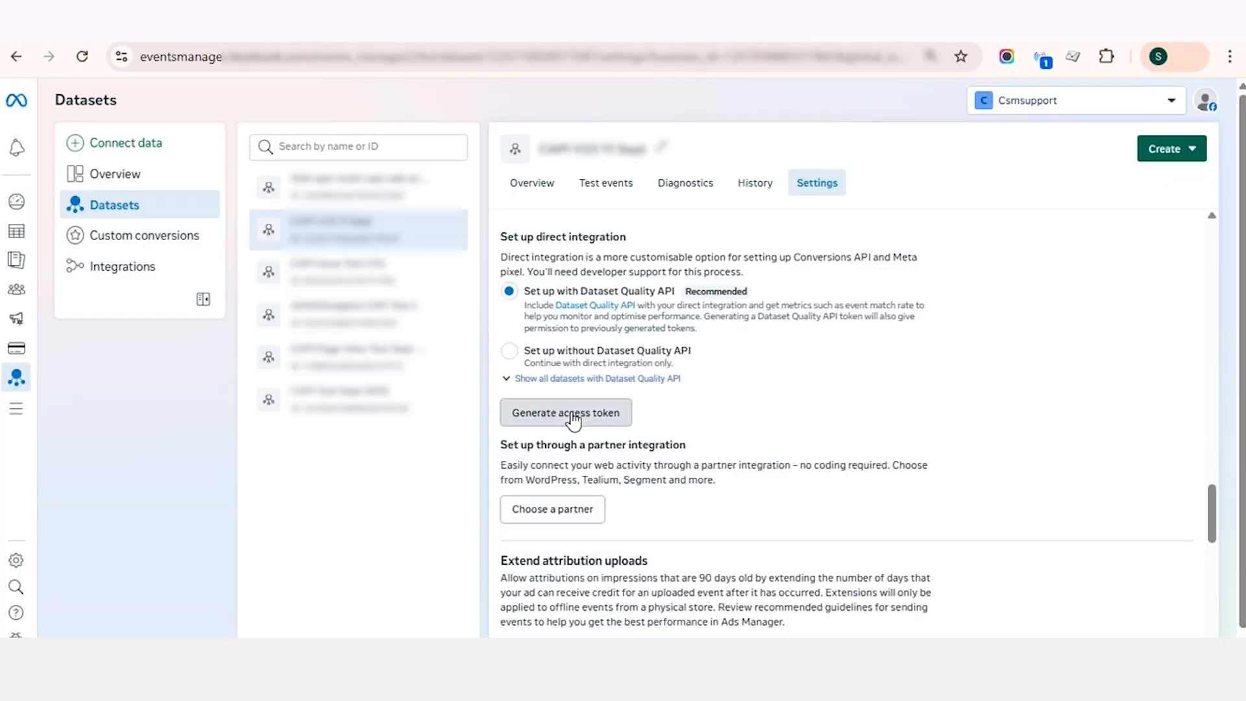
{"action": "left_click", "coordinate": [654, 480]}
{"action": "left_click", "coordinate": [627, 520]}
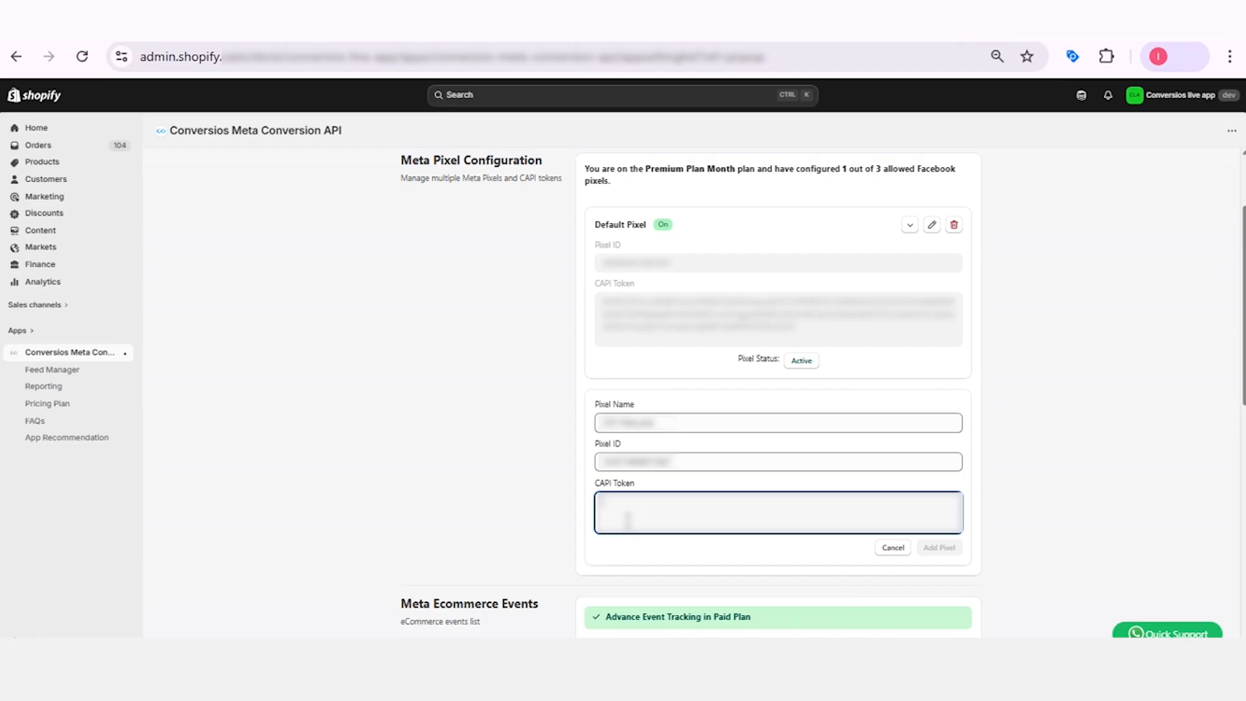
{"action": "key", "text": "ctrl+v"}
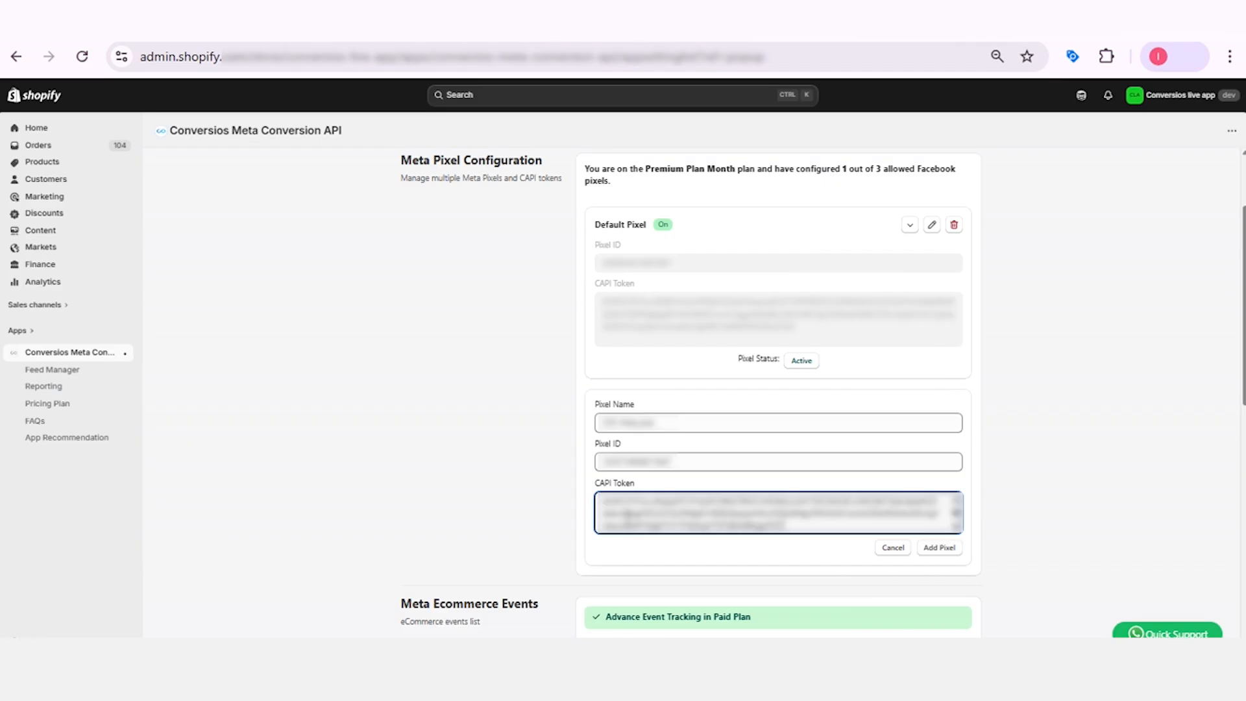
Add the completed pixel to the Meta Pixel Configuration and save the app settings.
{"action": "left_click", "coordinate": [944, 550]}
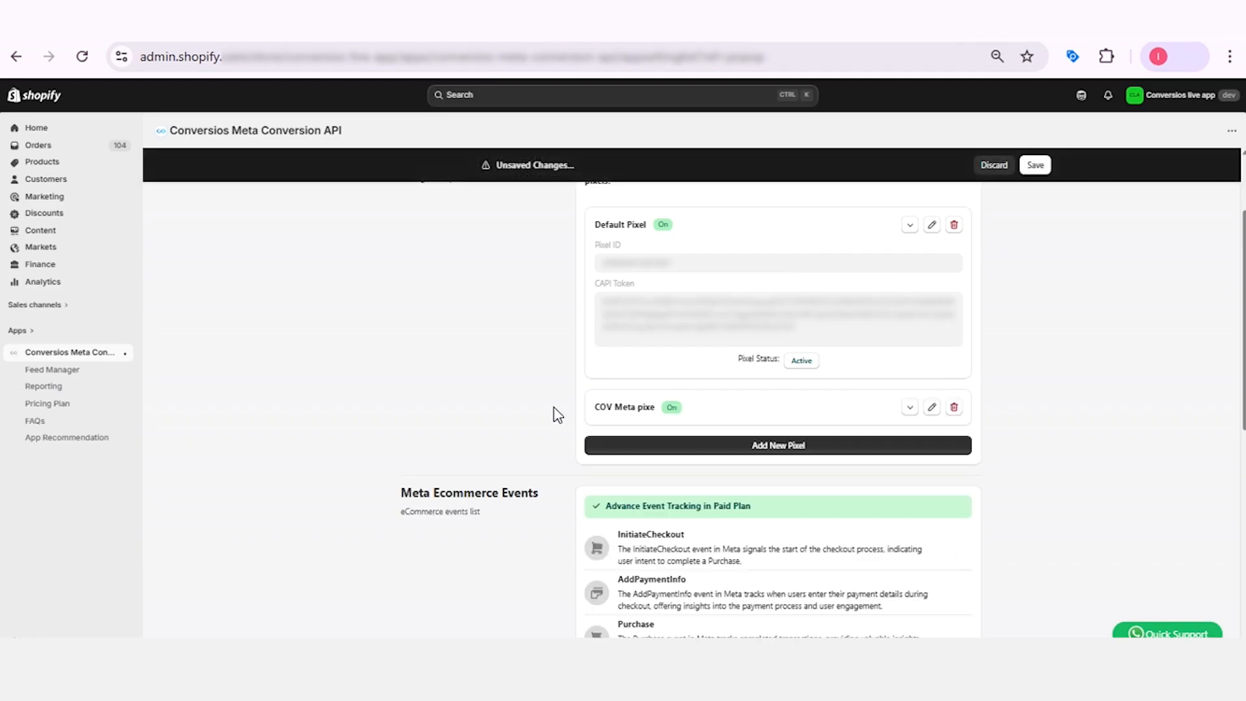
{"action": "scroll", "coordinate": [552, 399], "scroll_direction": "down", "scroll_amount": 1}
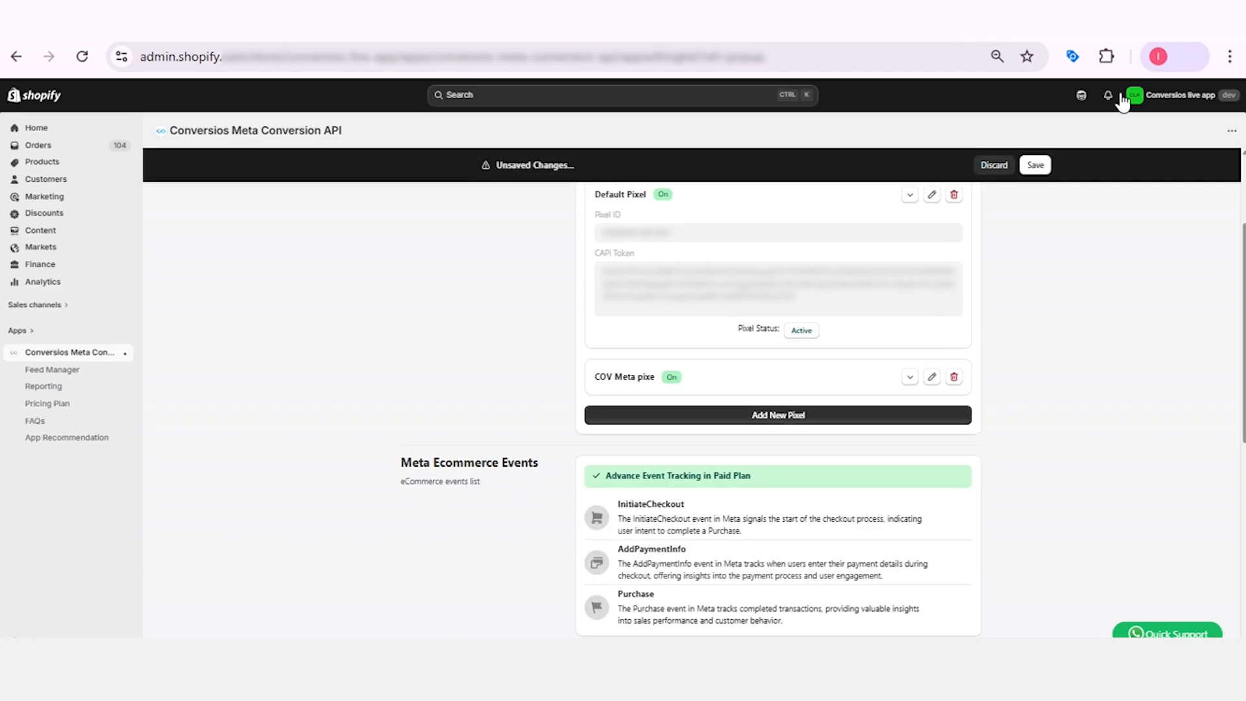
{"action": "left_click", "coordinate": [1037, 166]}
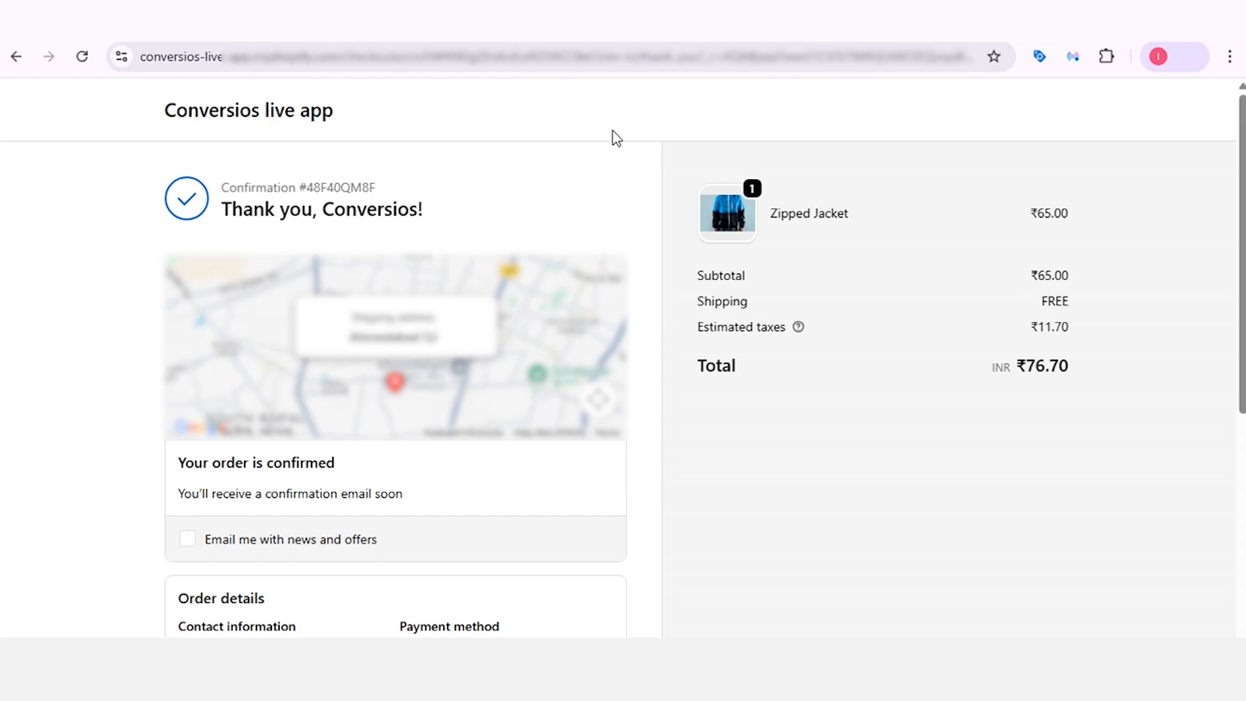
Check the Meta pixels and their tracked events on the order confirmation page with Meta Pixel Helper.
{"action": "left_click", "coordinate": [1072, 56]}
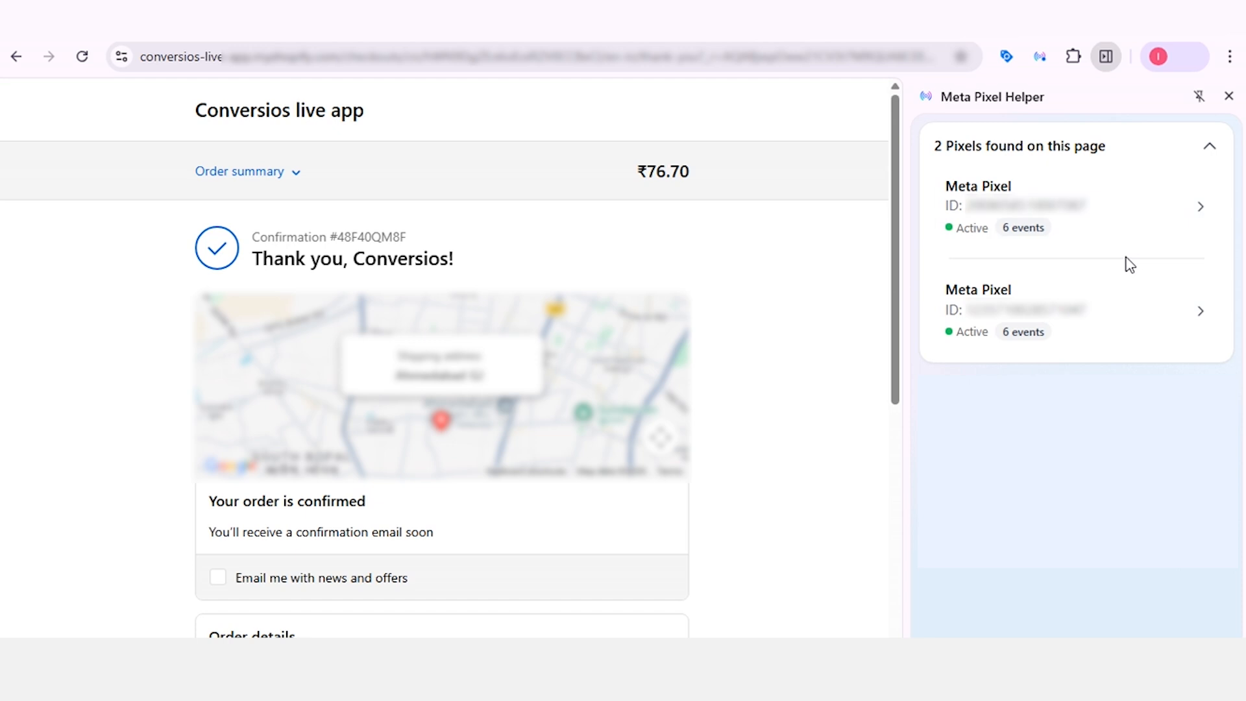
{"action": "left_click", "coordinate": [1137, 201]}
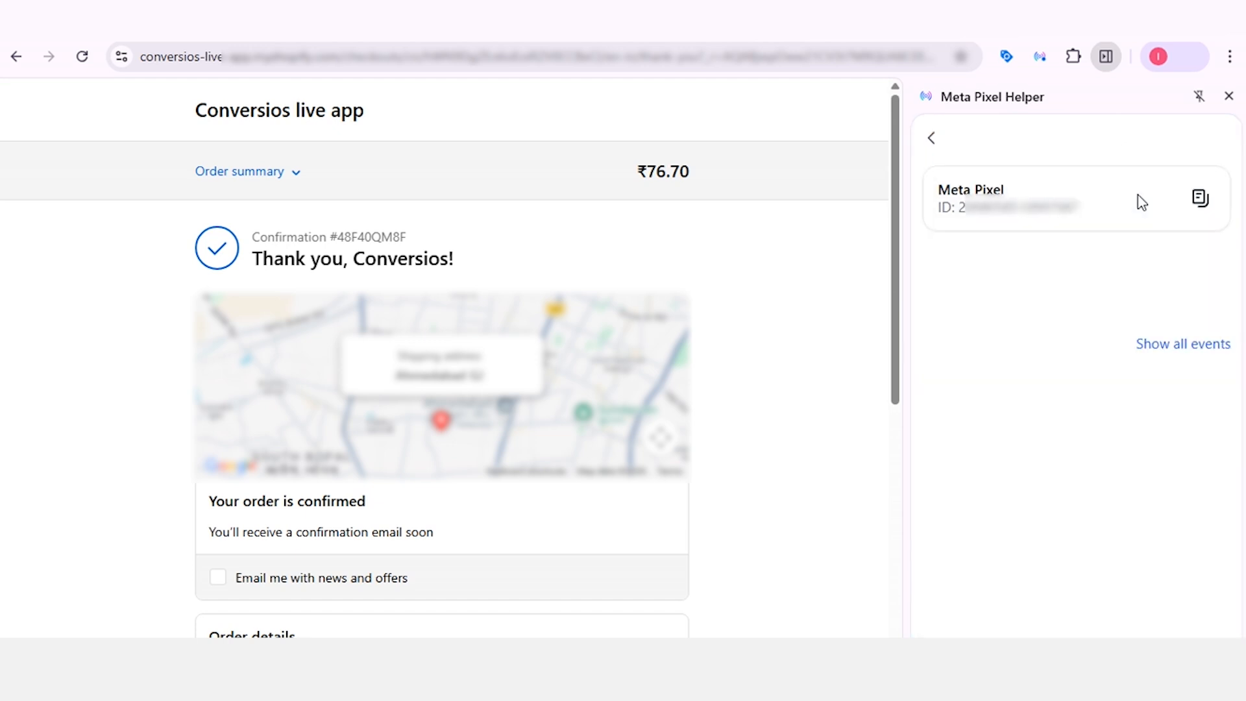
{"action": "left_click", "coordinate": [1197, 350]}
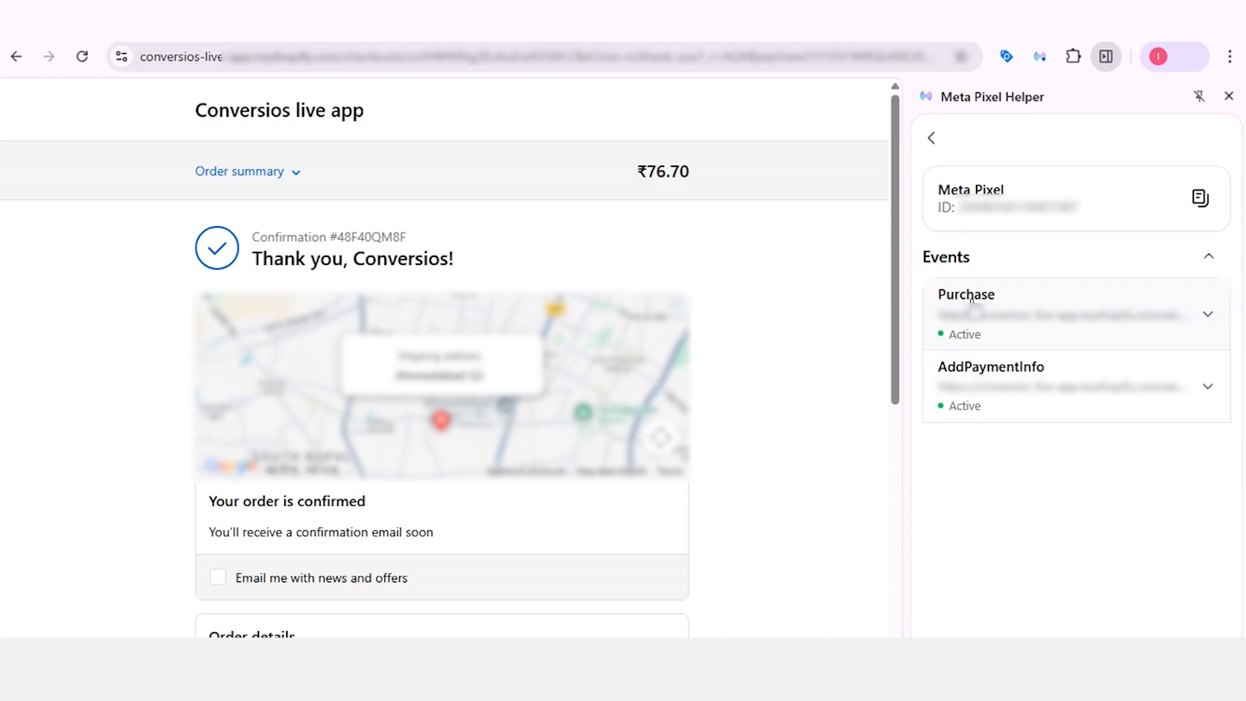
{"action": "left_click", "coordinate": [932, 140]}
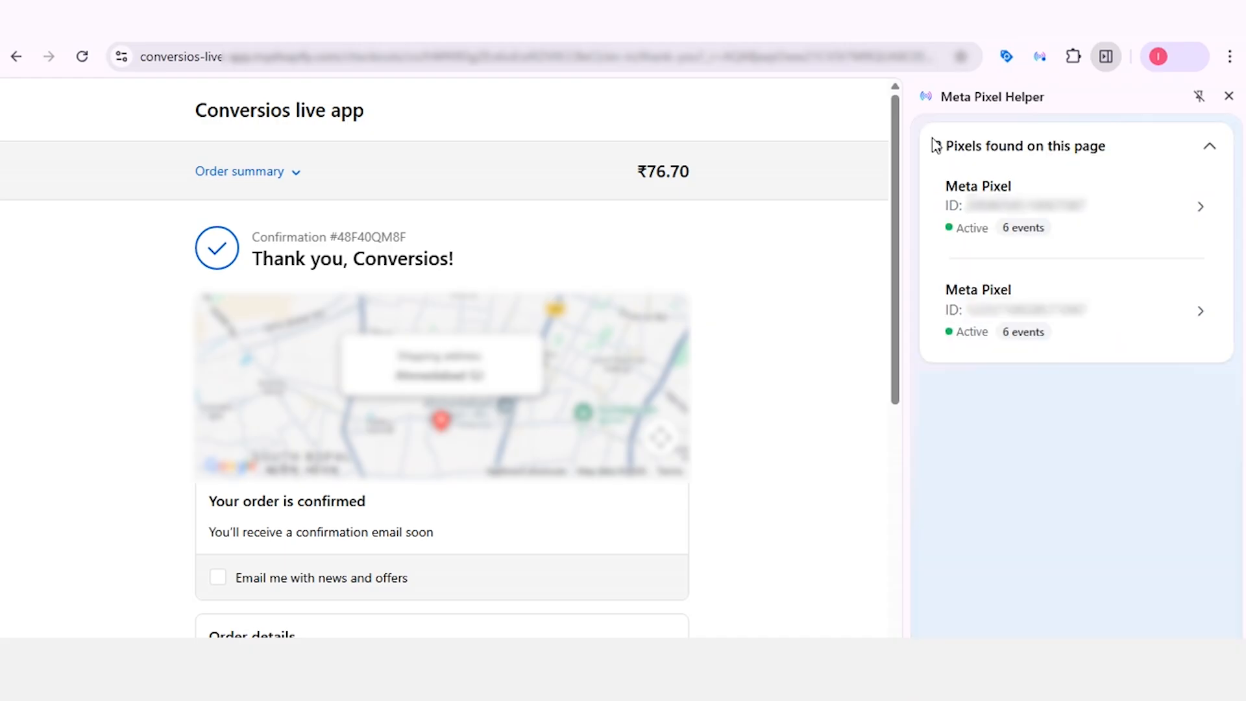
{"action": "left_click", "coordinate": [1126, 301]}
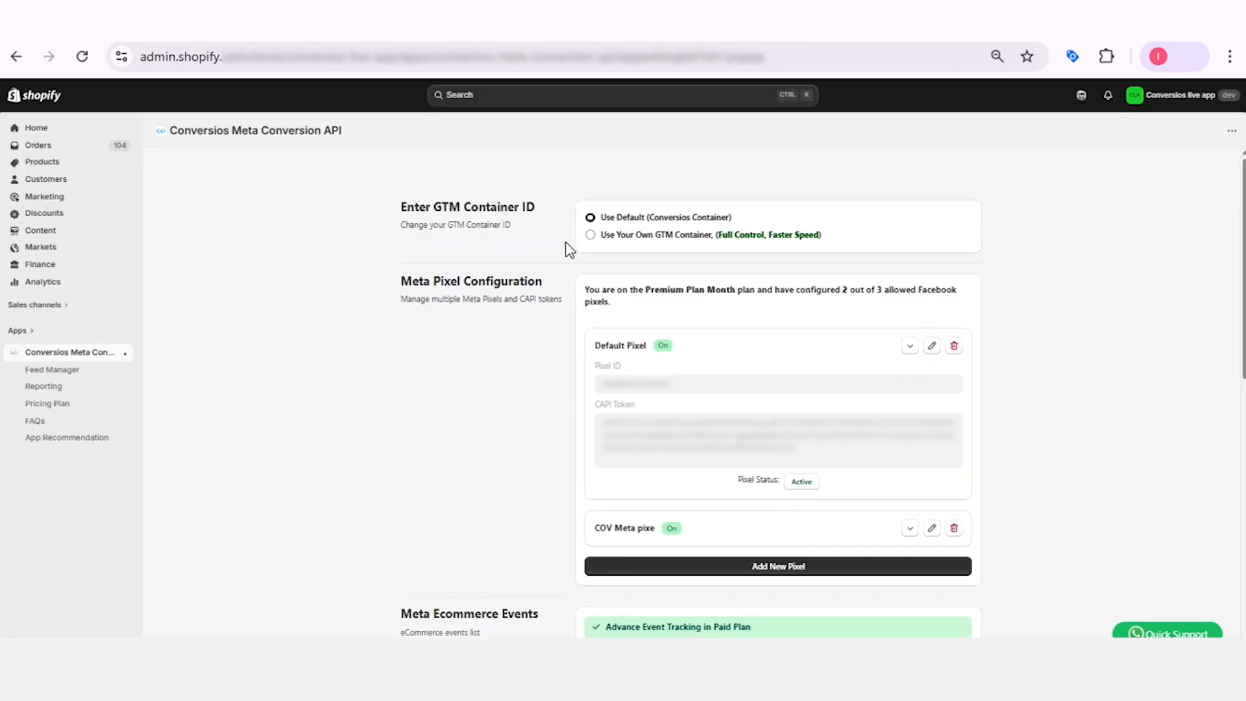
Create a product feed named COV Test Feed in Feed Manager for the United States in English, and select all its listed products.
{"action": "left_click", "coordinate": [50, 373]}
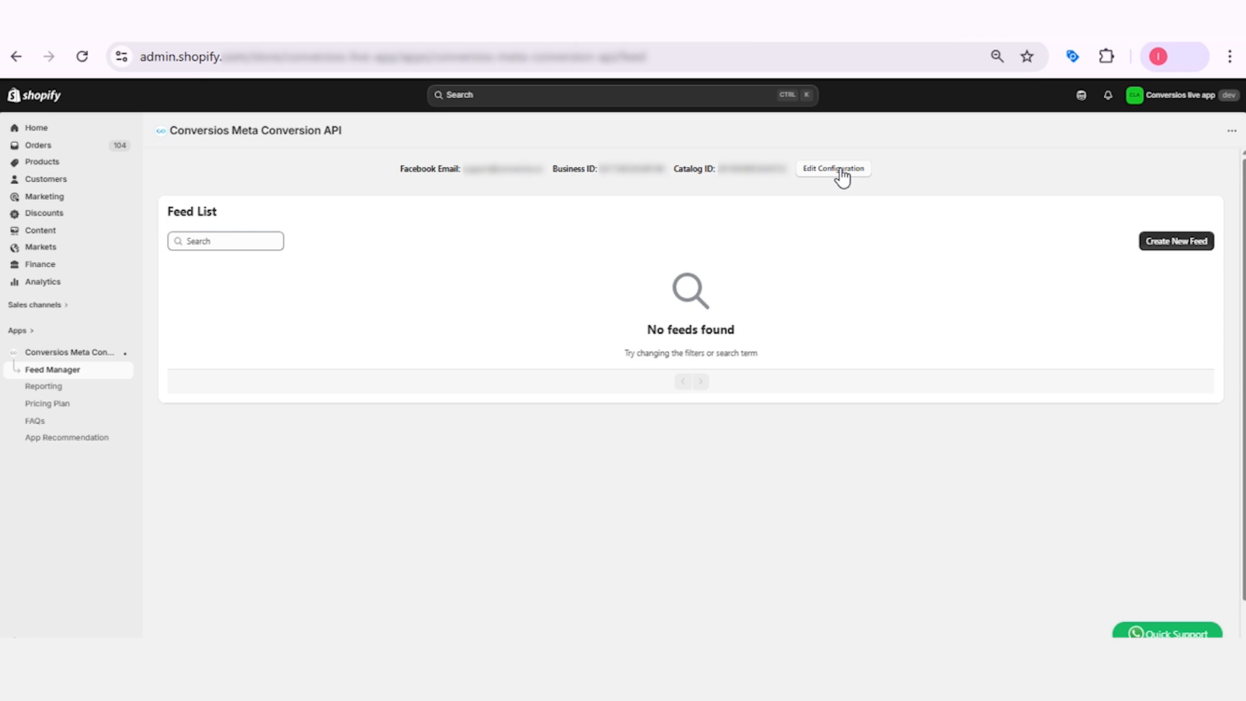
{"action": "left_click", "coordinate": [1186, 244]}
{"action": "left_click", "coordinate": [636, 332]}
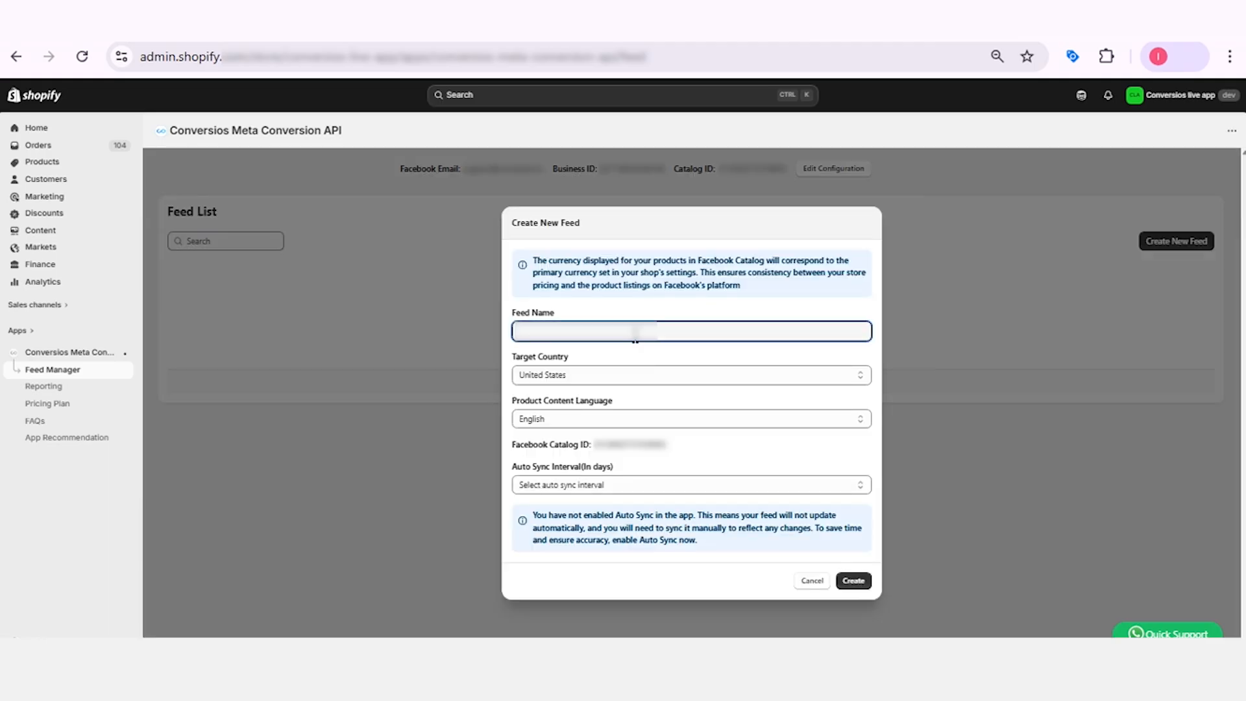
{"action": "type", "text": "123 test feed"}
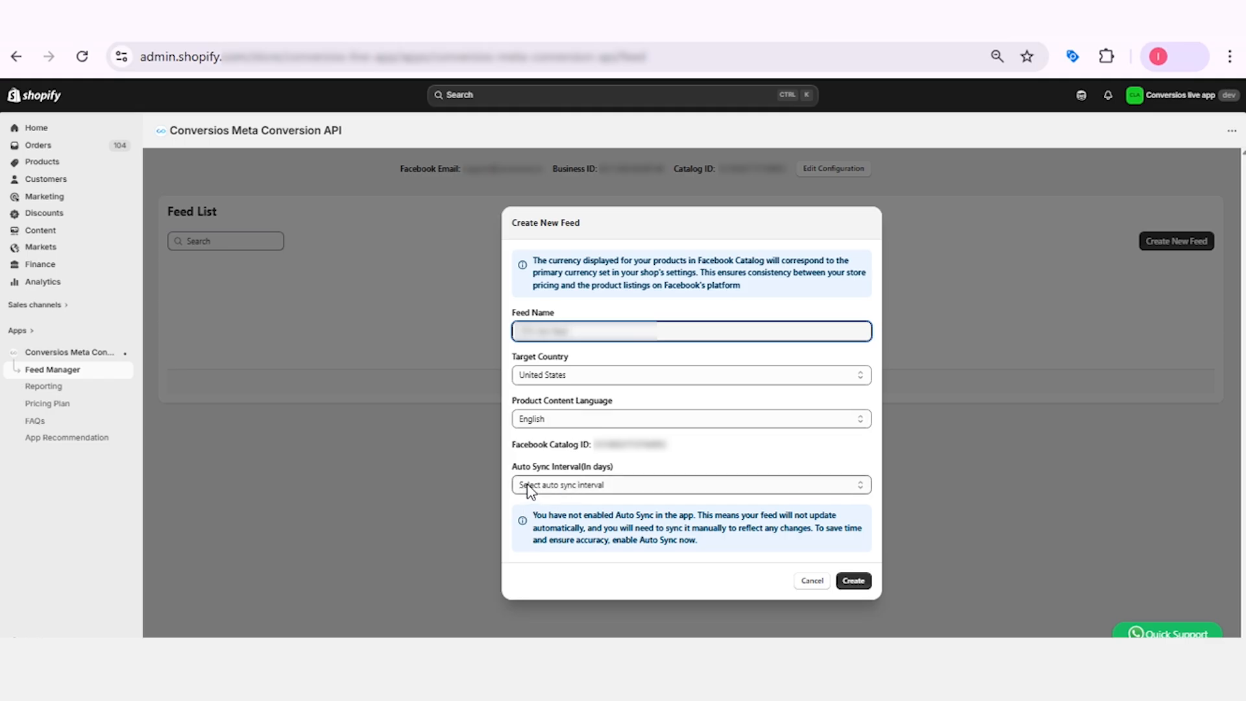
{"action": "left_click", "coordinate": [594, 486]}
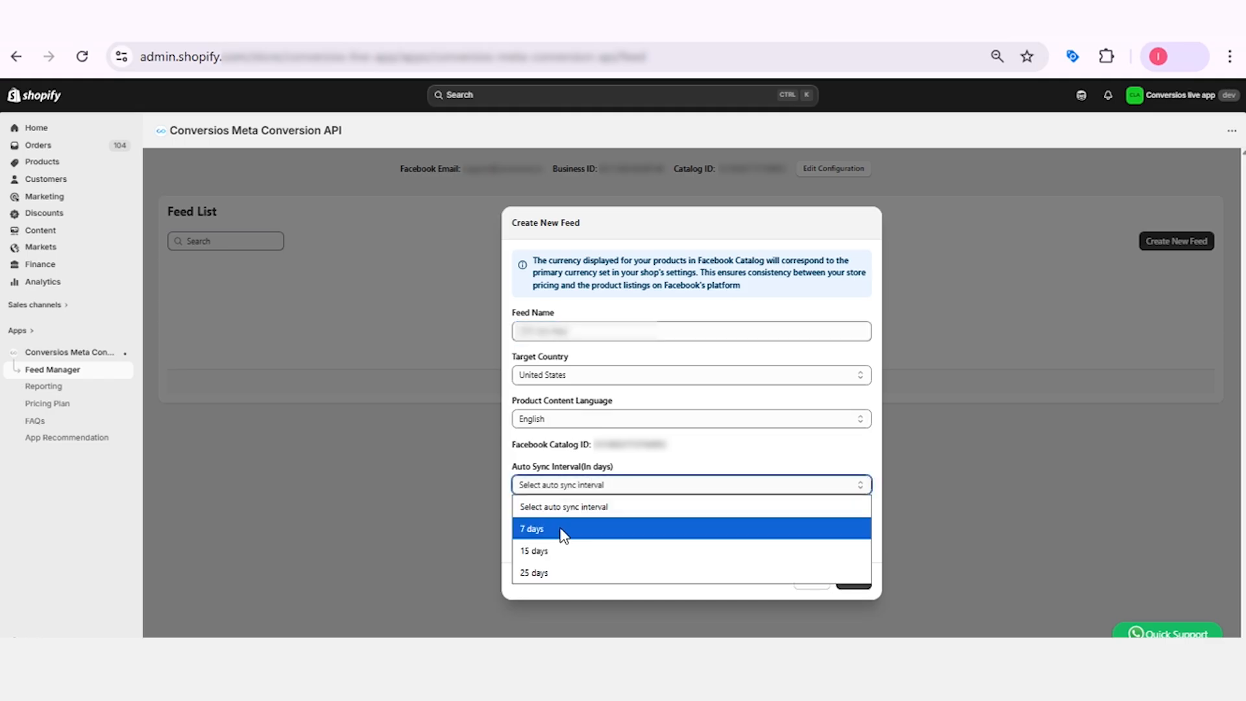
{"action": "left_click", "coordinate": [774, 445]}
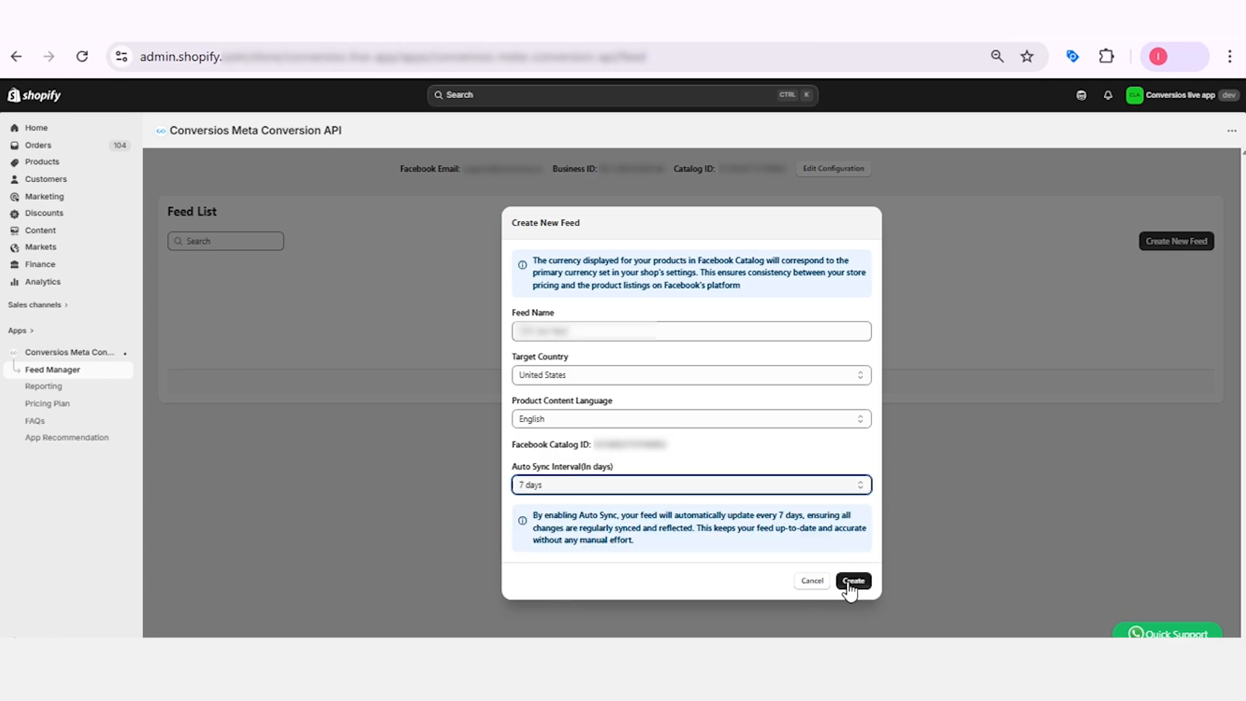
{"action": "left_click", "coordinate": [851, 581]}
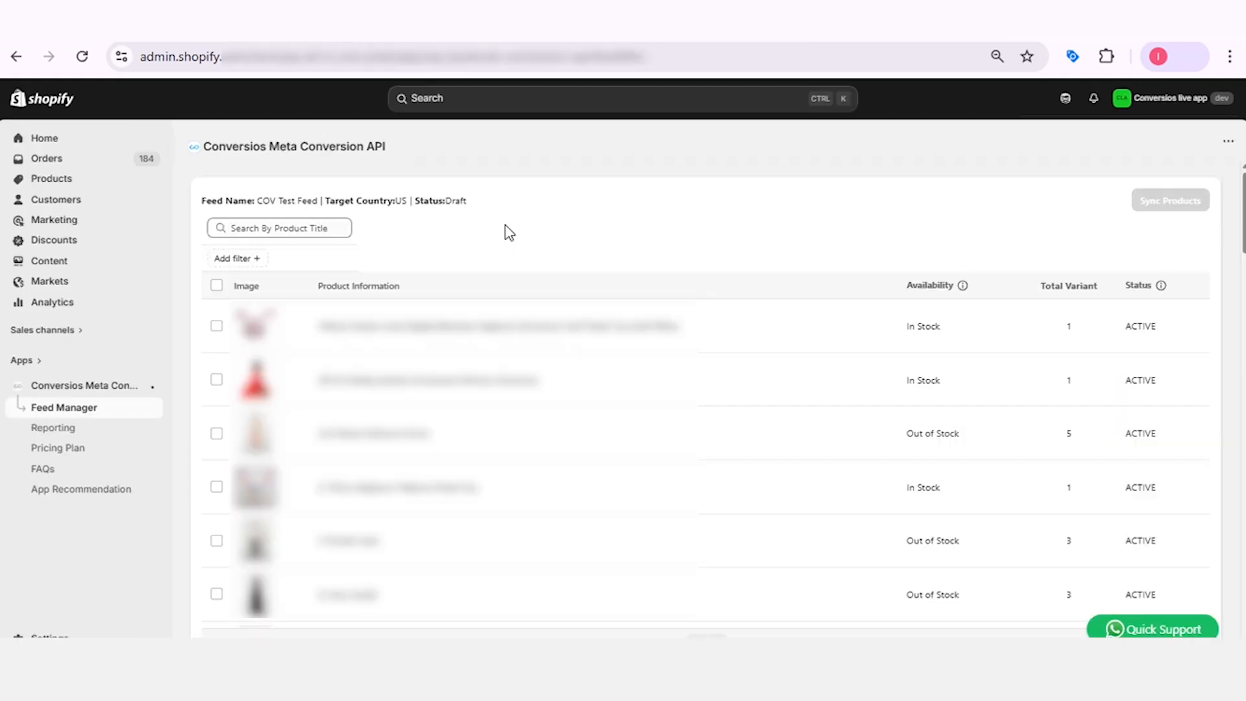
{"action": "left_click", "coordinate": [217, 285]}
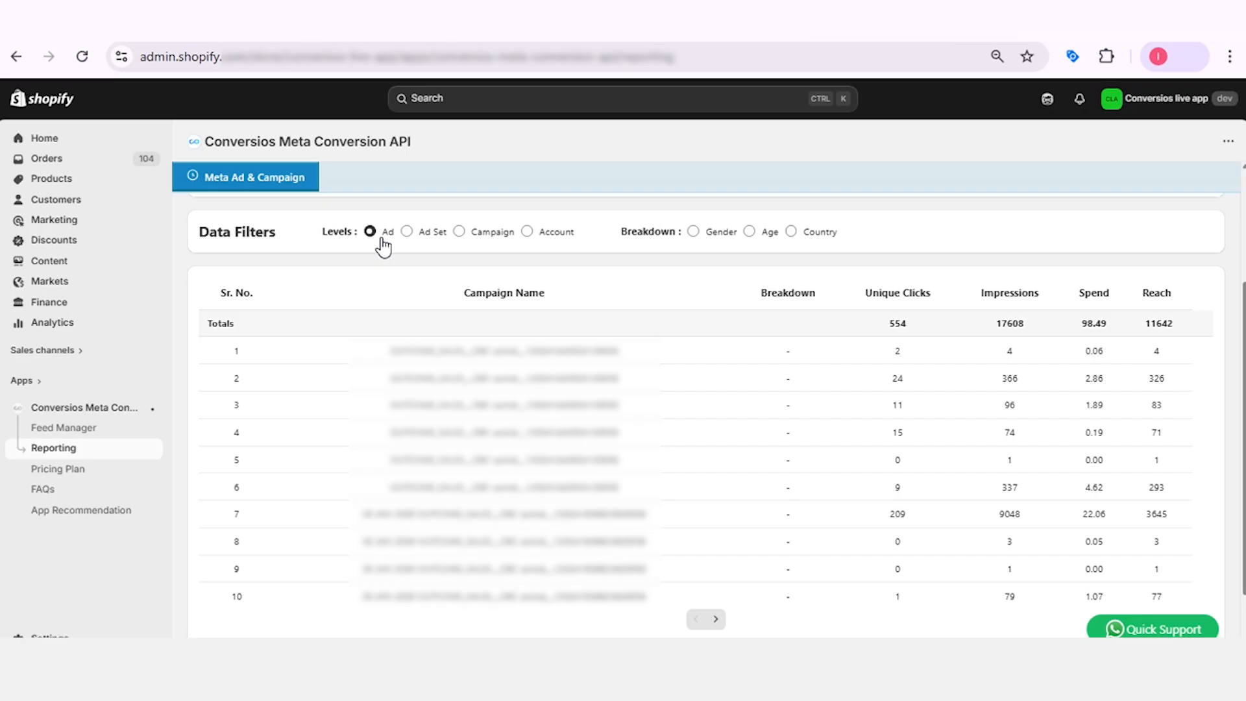
Examine the Meta ad report at Ad Set, Campaign and Account levels, and at Ad level broken down by gender.
{"action": "left_click", "coordinate": [408, 234]}
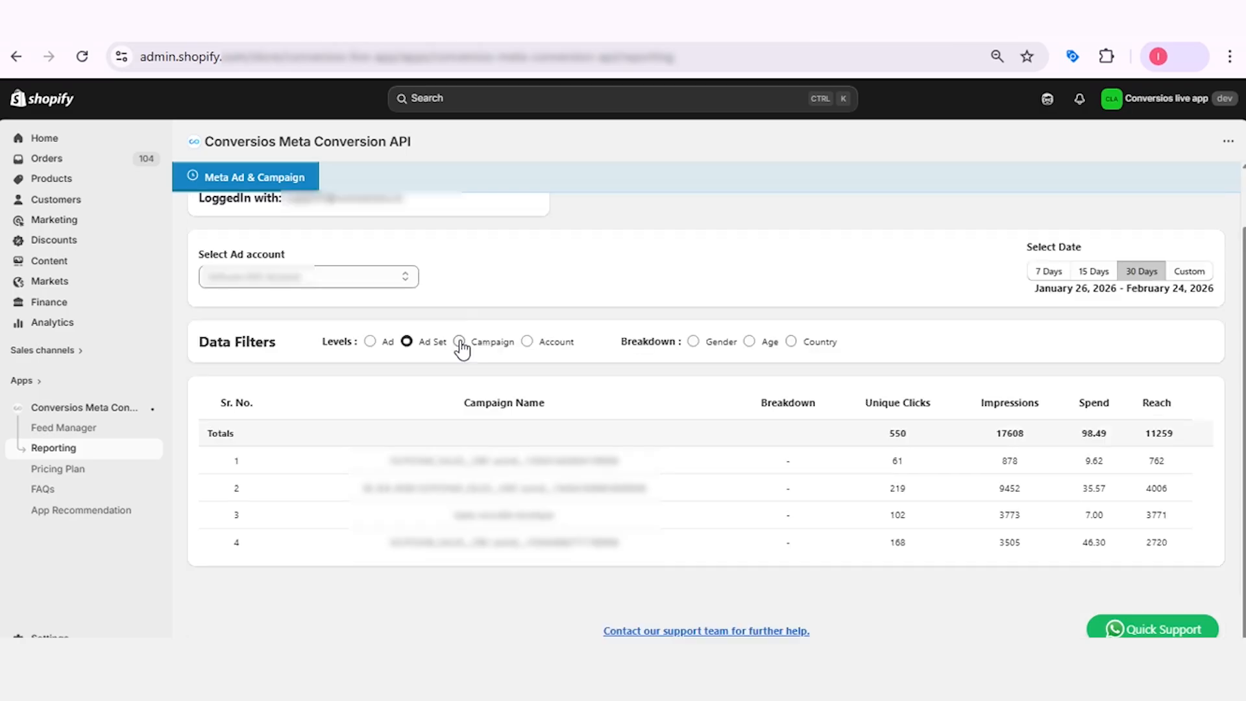
{"action": "left_click", "coordinate": [459, 342]}
{"action": "left_click", "coordinate": [527, 341]}
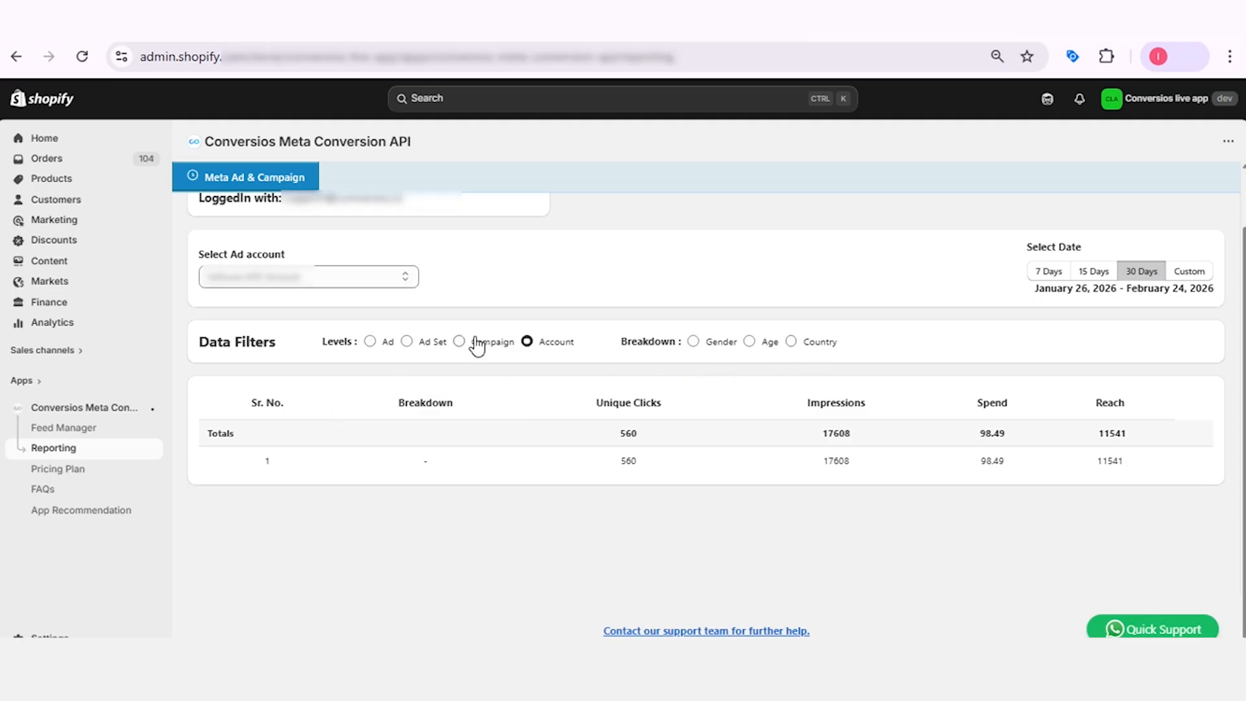
{"action": "left_click", "coordinate": [370, 342]}
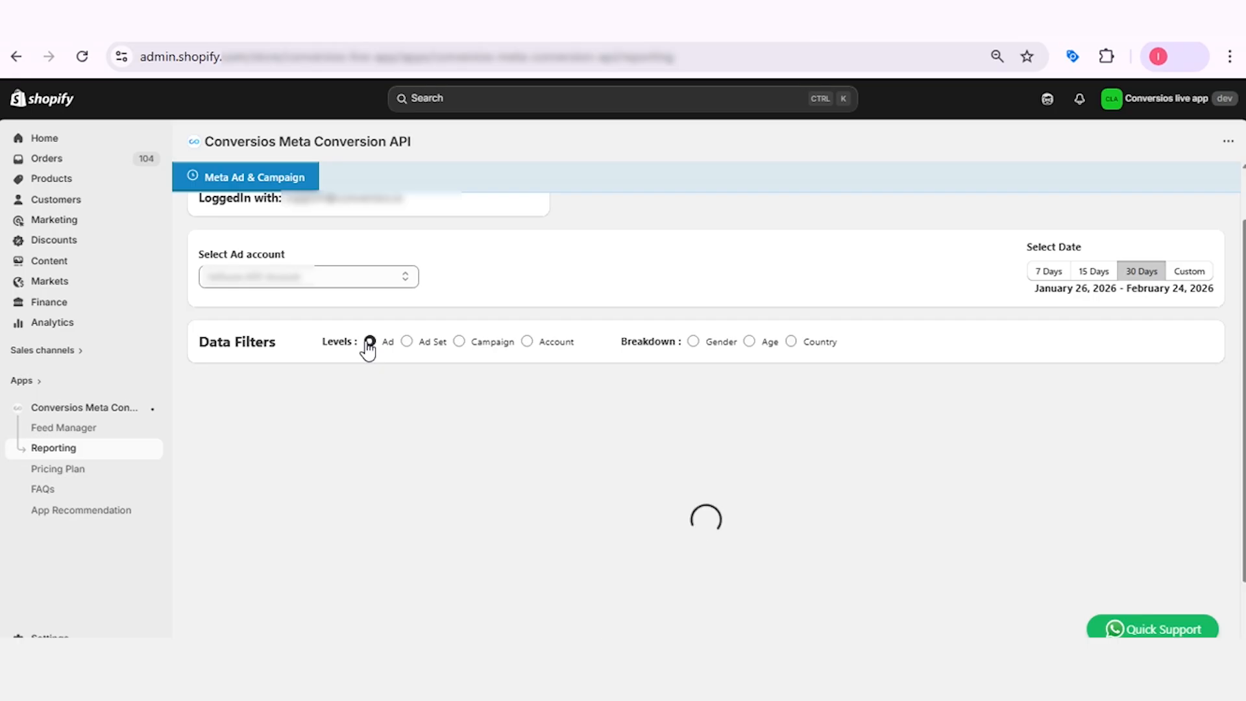
{"action": "left_click", "coordinate": [693, 342]}
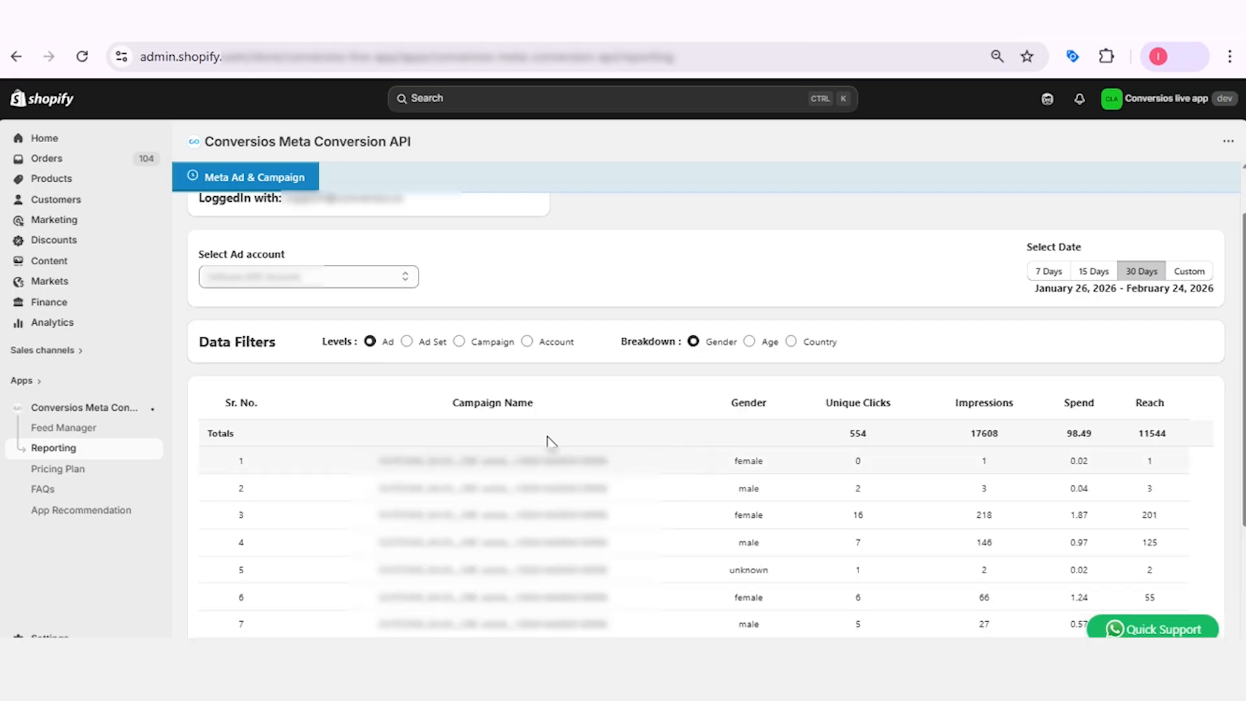